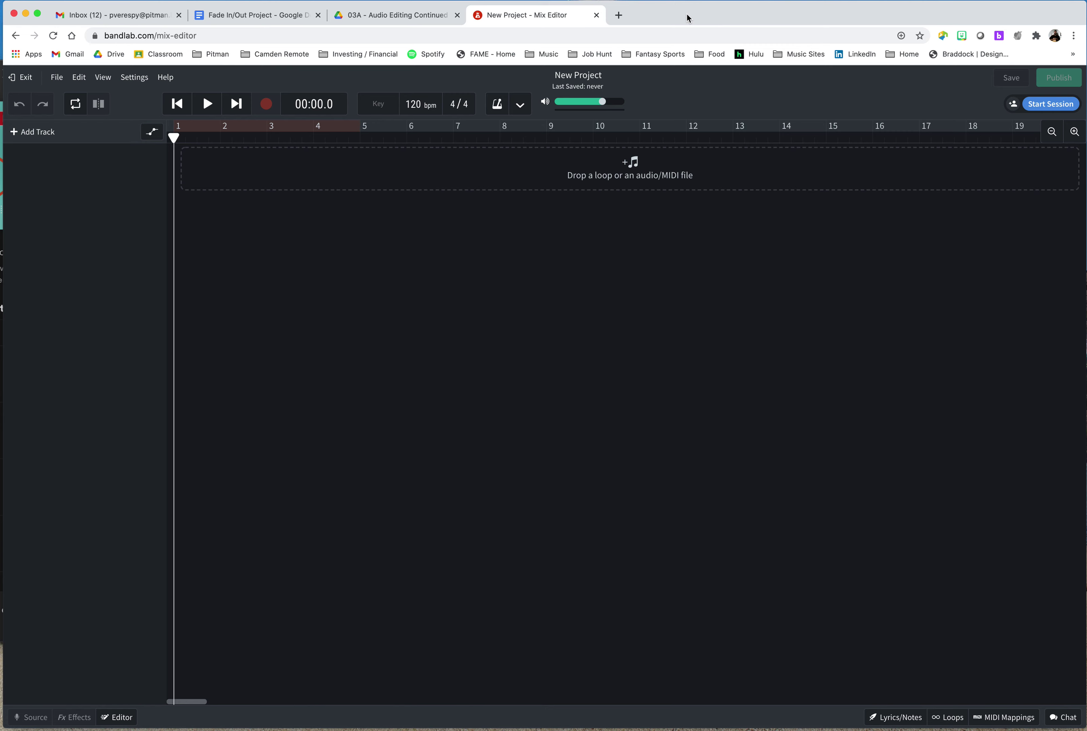
Step: Read the Fade In/Out Project assignment: Track 1 clipped at 0:30 with 20-second fade in, Track 2's 15-second fade out
left_click(260, 19)
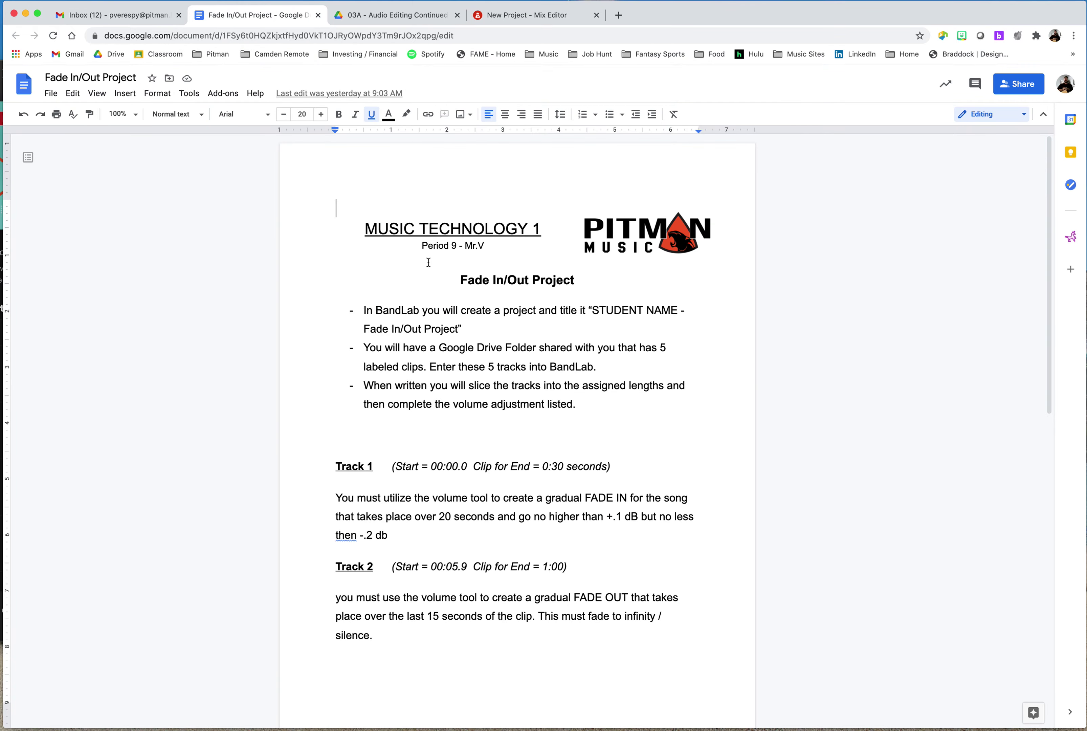
scroll(442, 314, "down", 10)
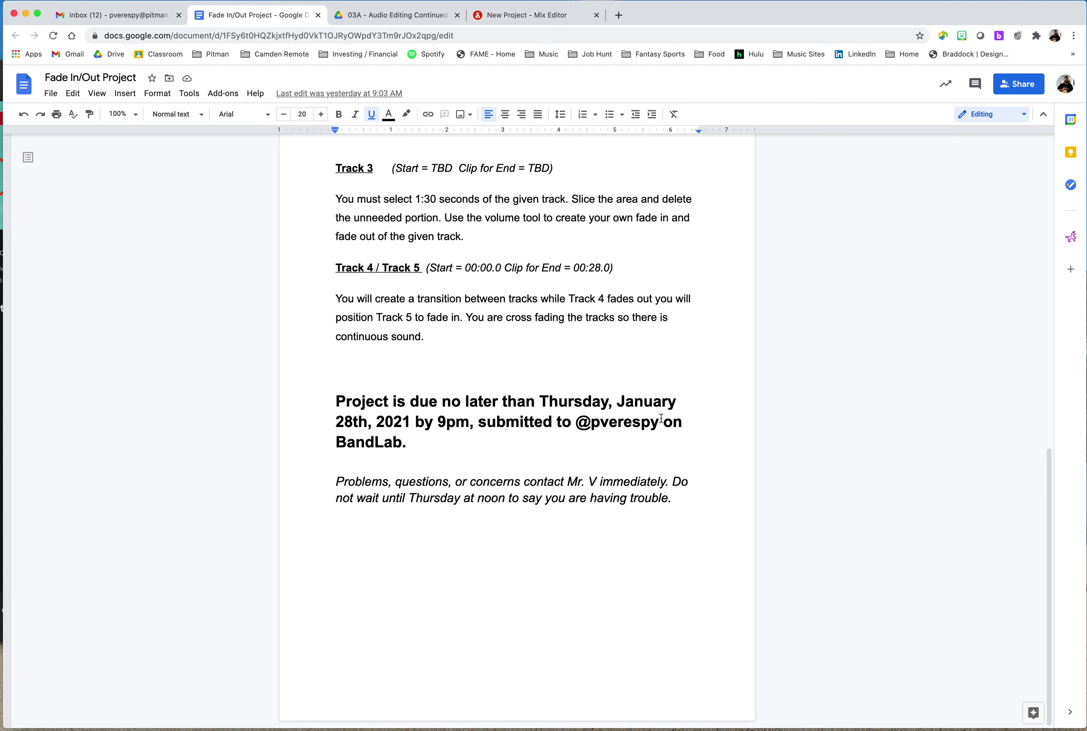
scroll(663, 416, "up", 1)
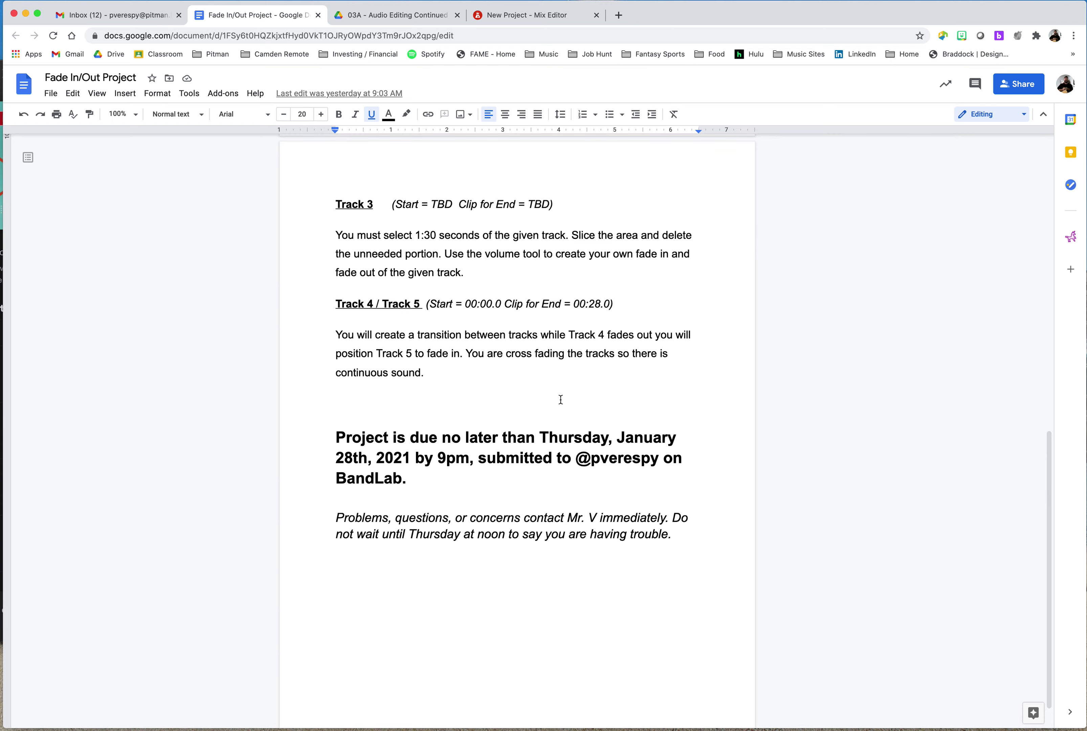
scroll(560, 399, "up", 10)
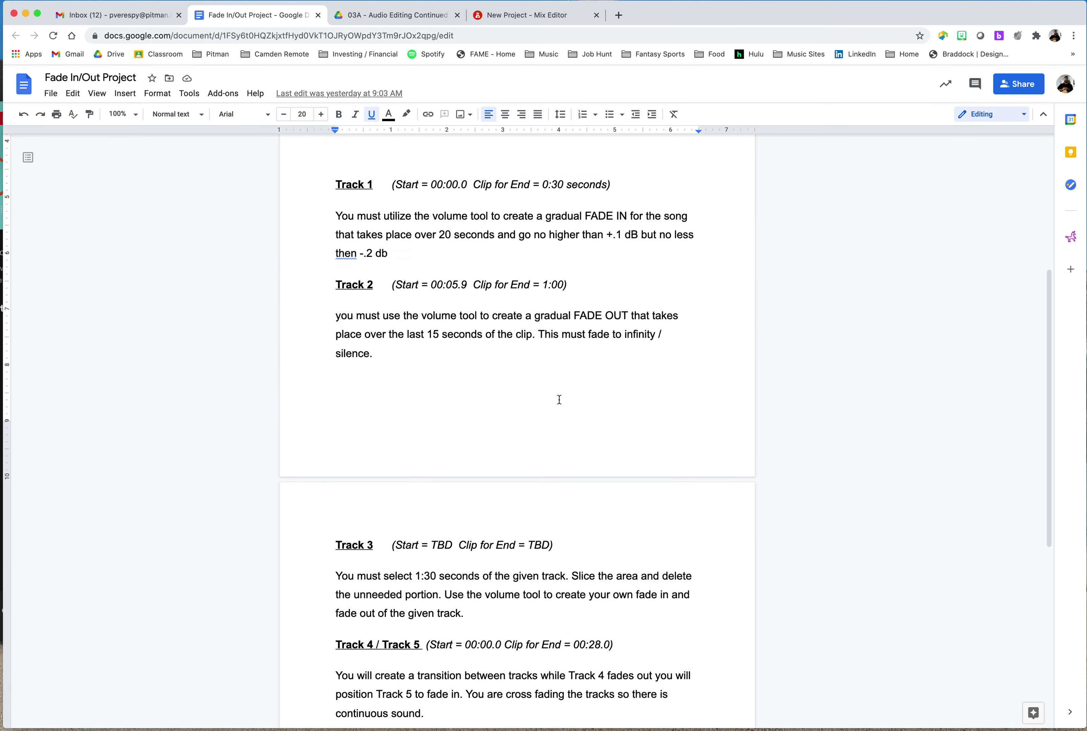
scroll(559, 399, "up", 8)
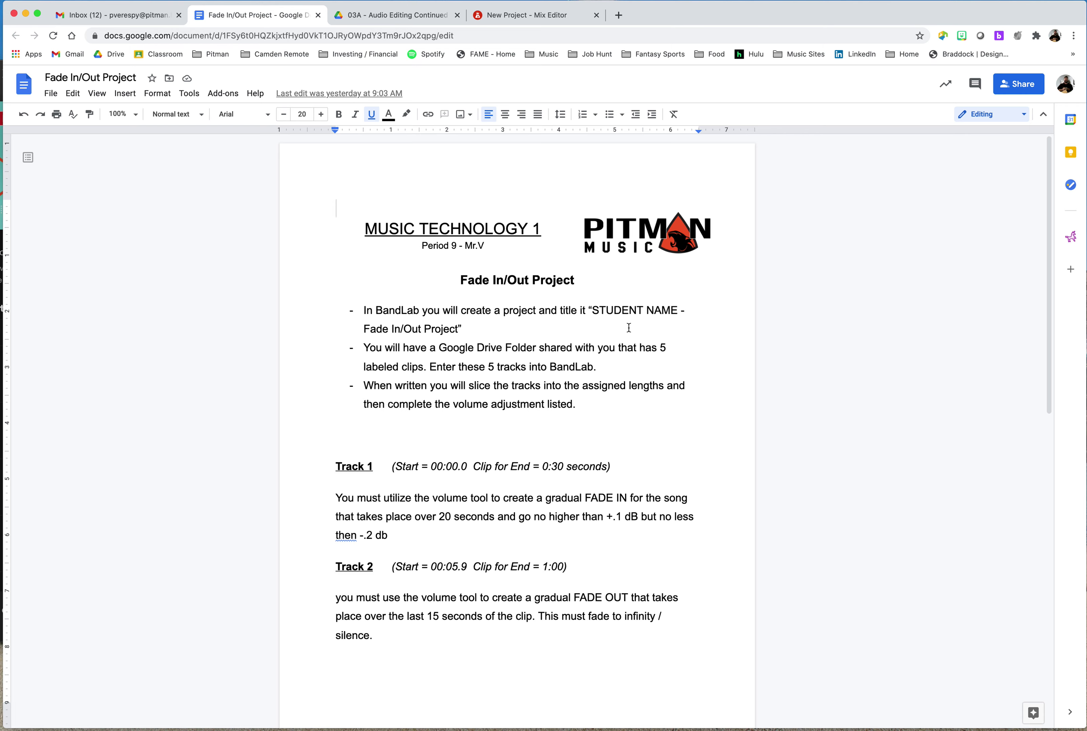
Step: Rename the BandLab project from 'New Project' to the teacher's name plus 'Fade In/Out Project'
left_click(547, 17)
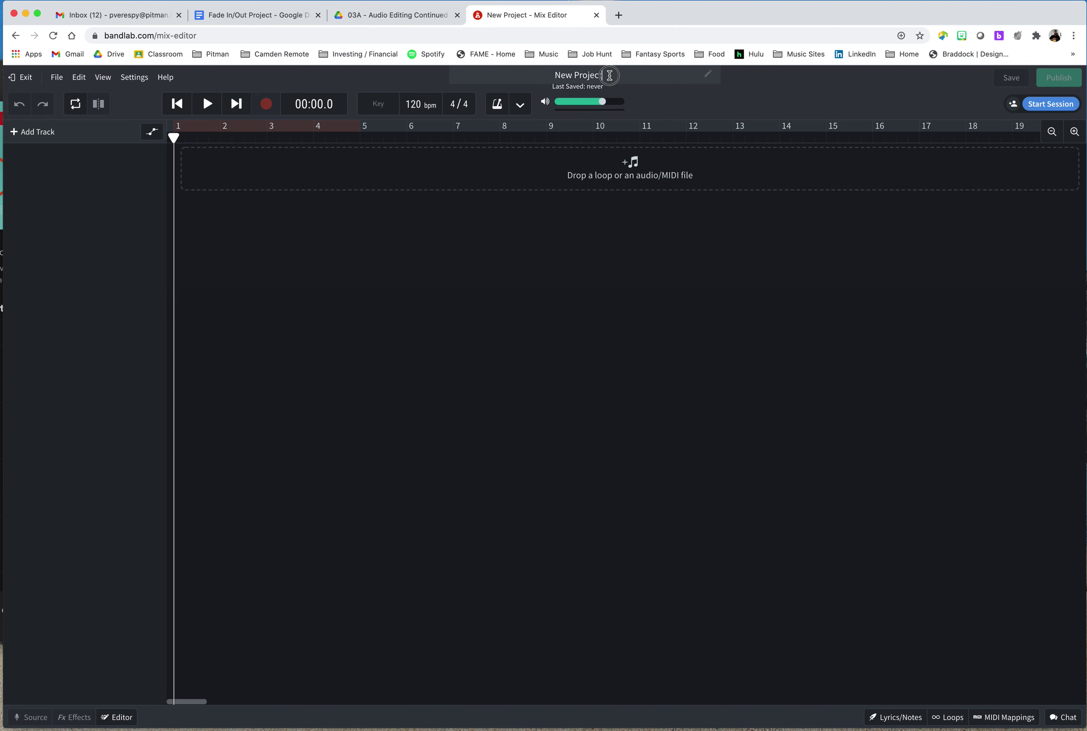
key("BackSpace")
key("BackSpace")
key("BackSpace")
key("BackSpace")
key("BackSpace")
key("BackSpace")
key("BackSpace")
key("BackSpace")
key("BackSpace")
key("BackSpace")
key("BackSpace")
type("Mr. V")
left_click(362, 14)
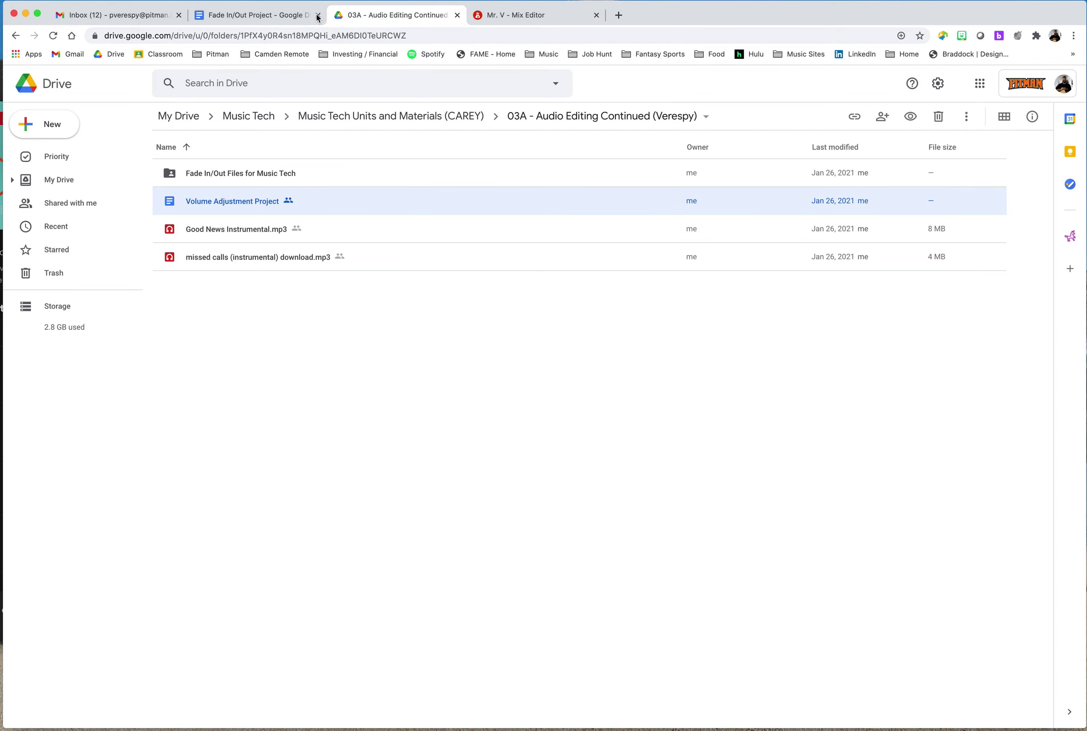
left_click(260, 14)
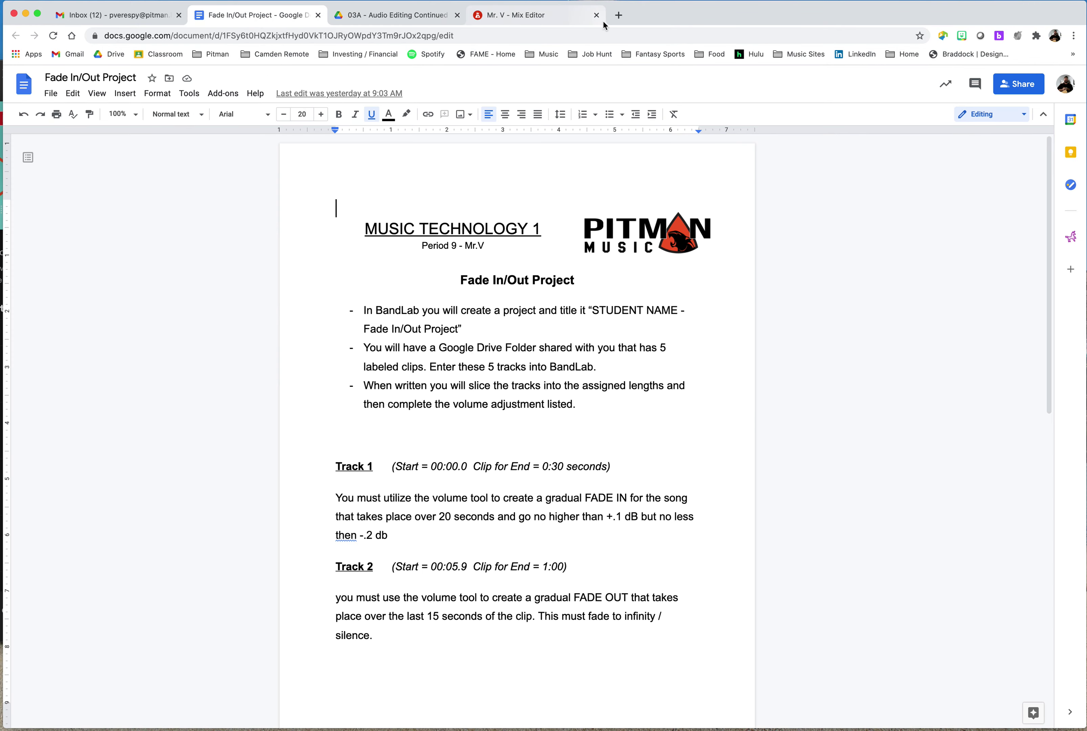
left_click(552, 15)
left_click(600, 80)
type("Fade In/")
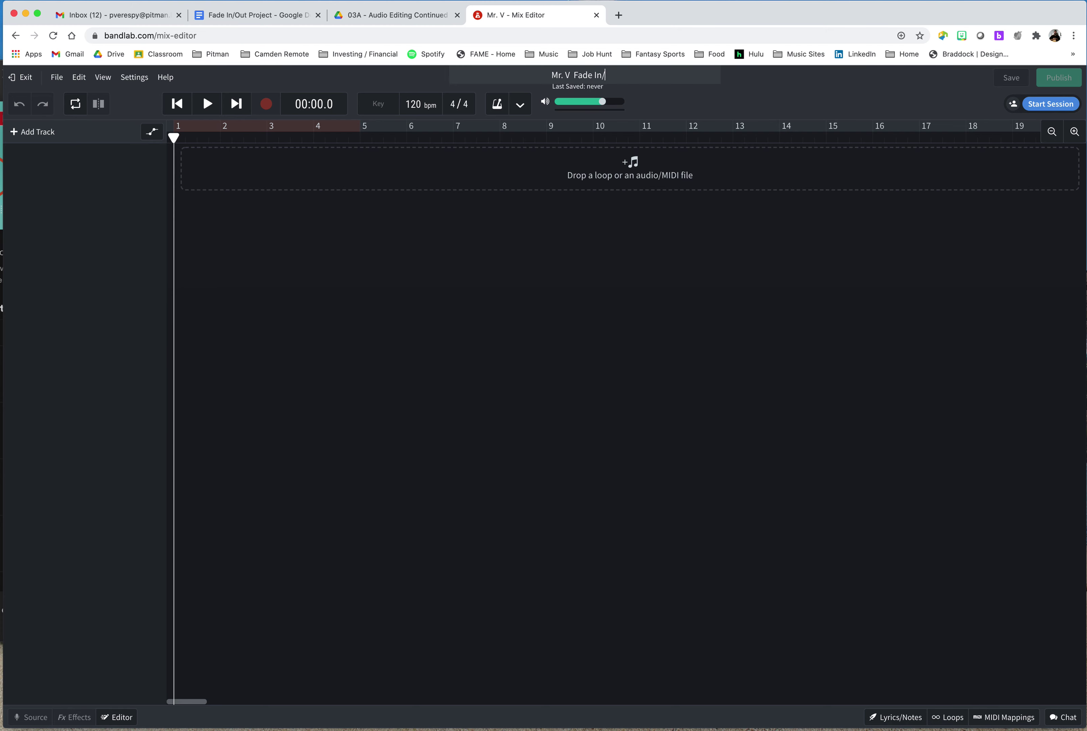
type("Out Project")
left_click(414, 315)
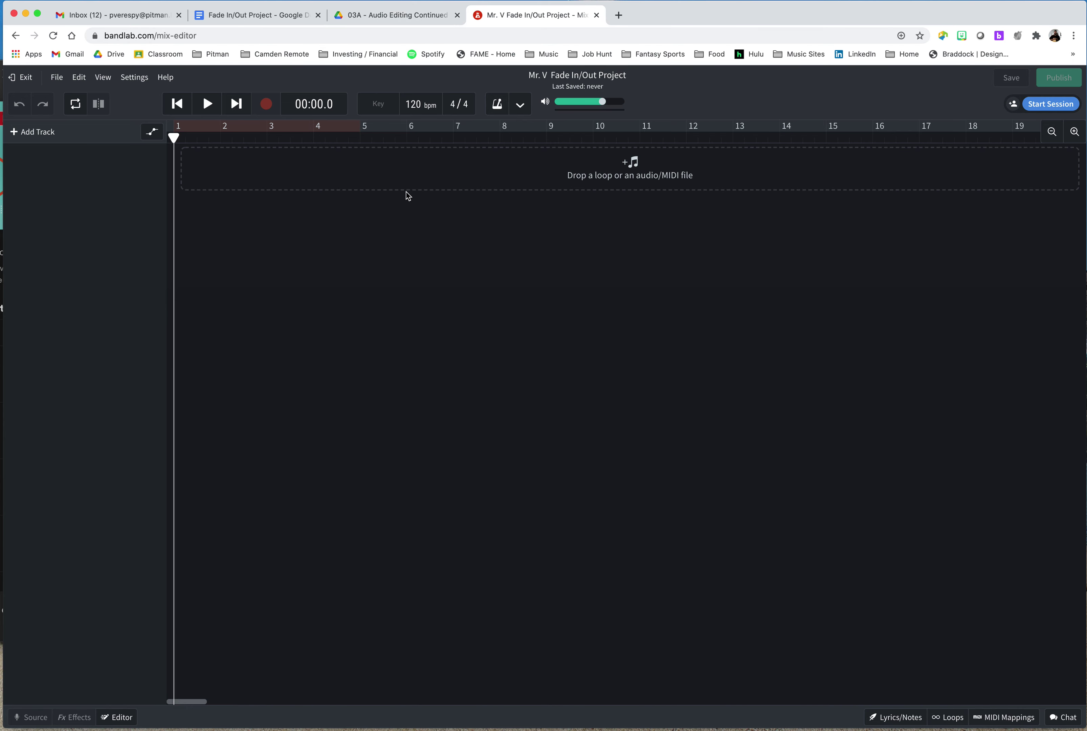
Step: Download Good News Instrumental.mp3 from the Drive assignment folder
left_click(399, 15)
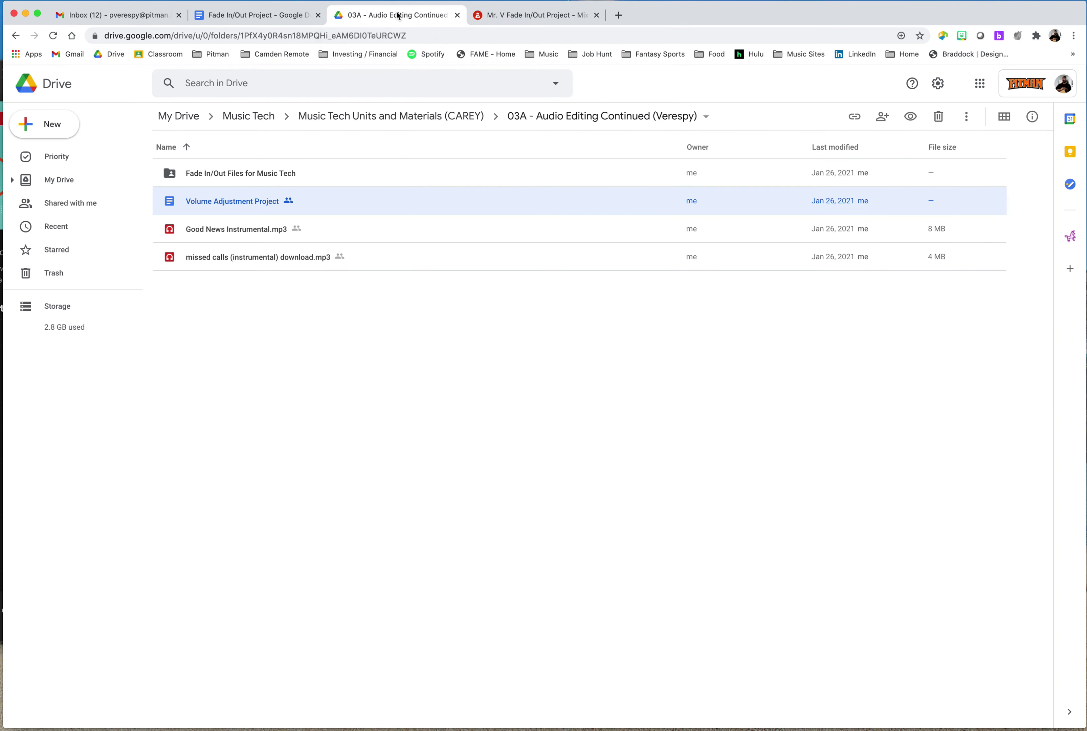
left_click(249, 230)
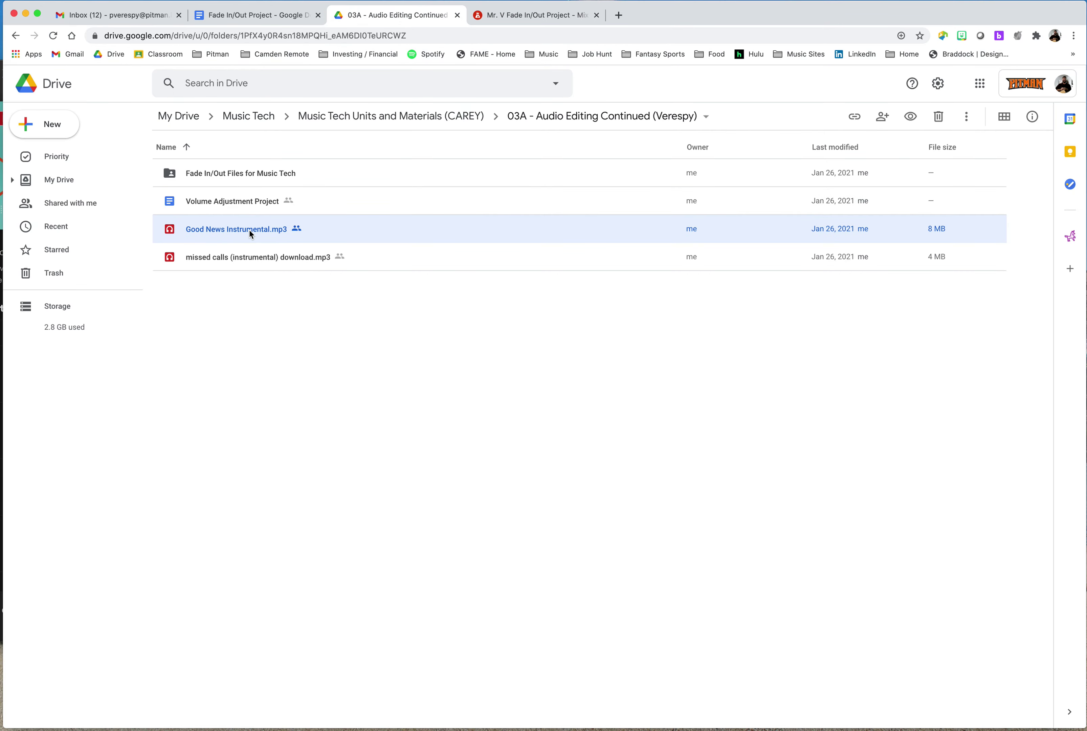
left_click(240, 260)
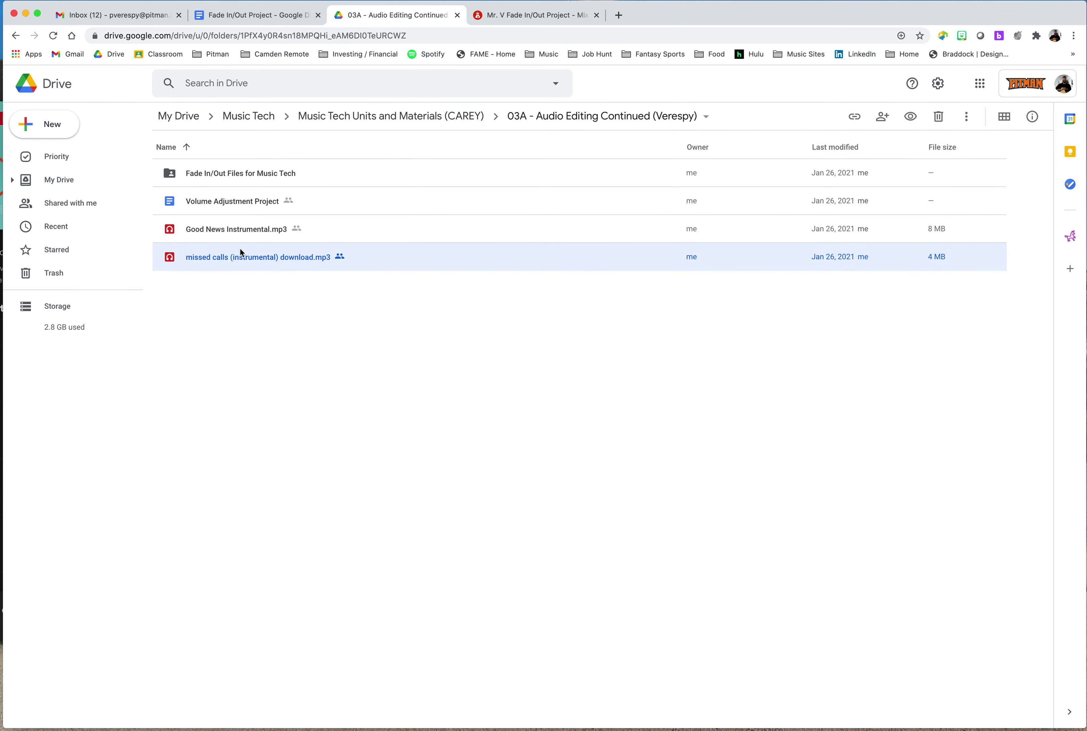
left_click(242, 230)
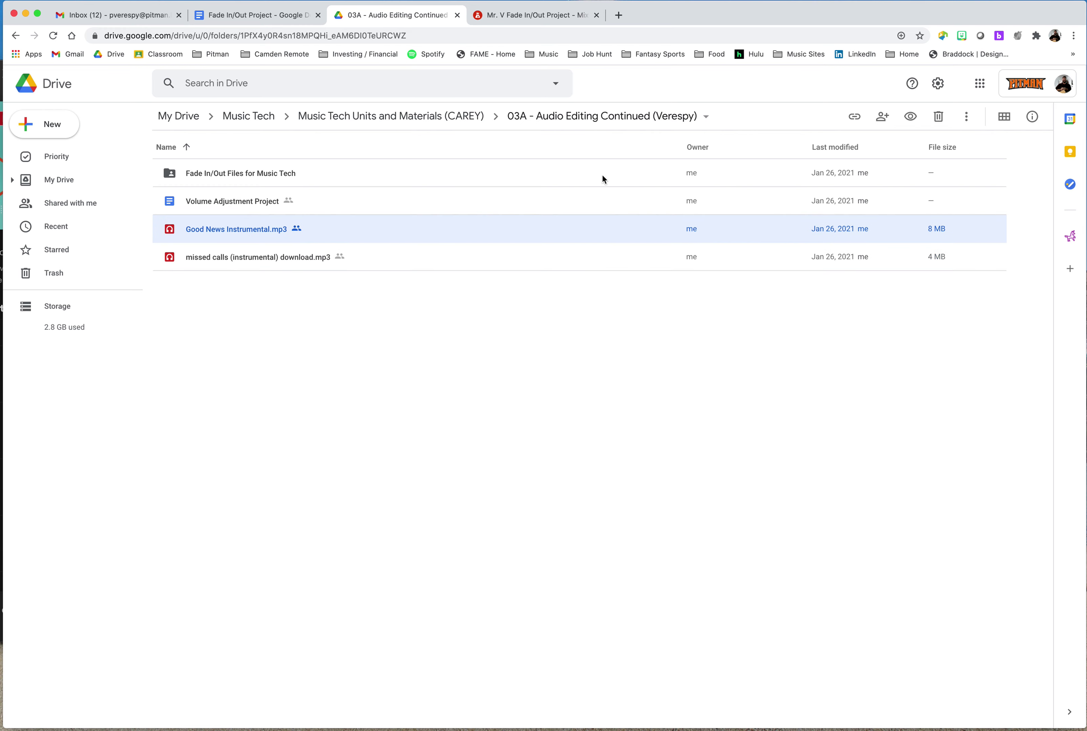
left_click(968, 118)
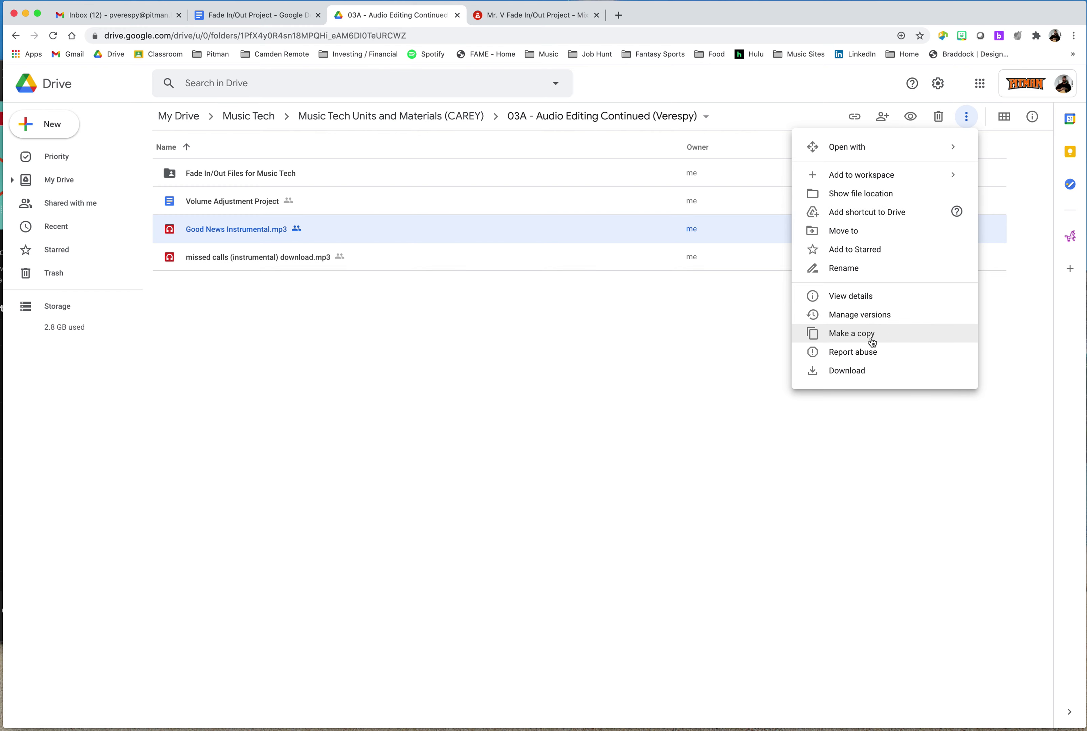
left_click(871, 371)
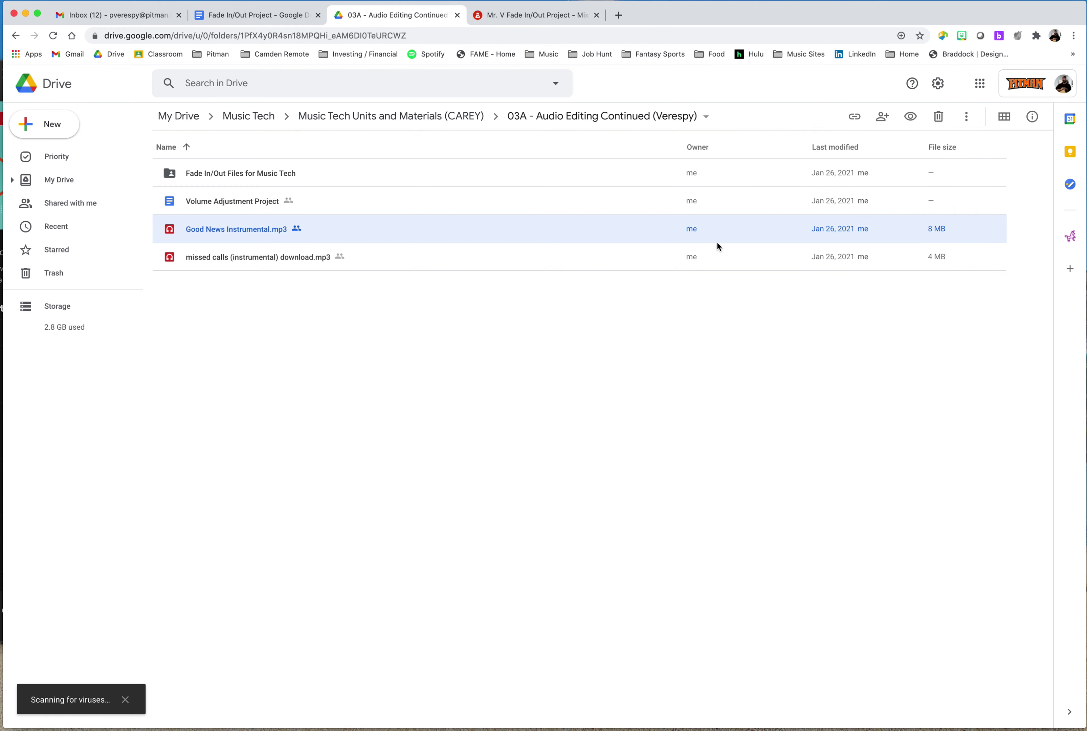
Step: Download missed calls (instrumental) download.mp3 from the same folder
left_click(416, 263)
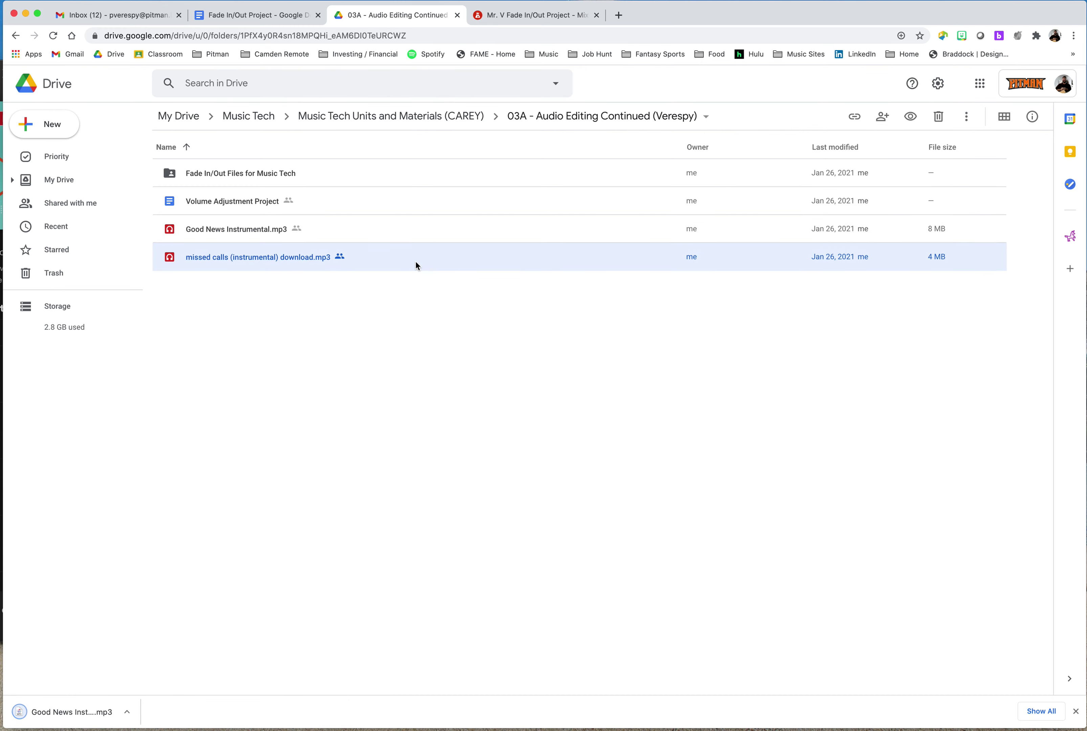
right_click(416, 265)
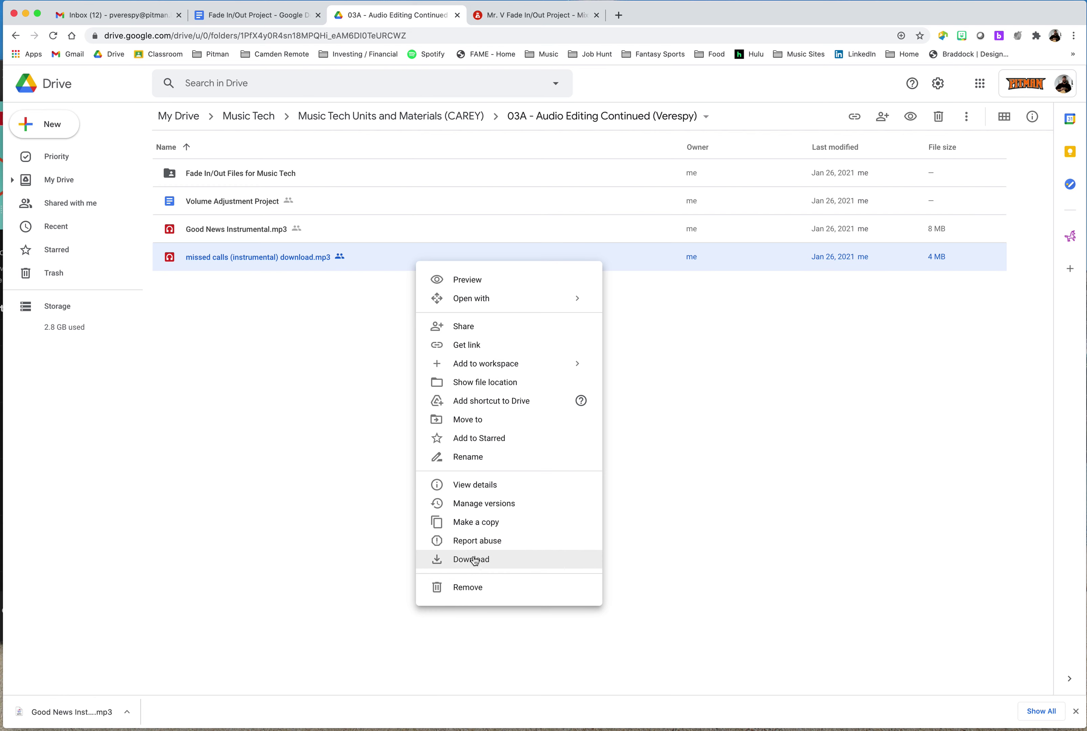
left_click(474, 560)
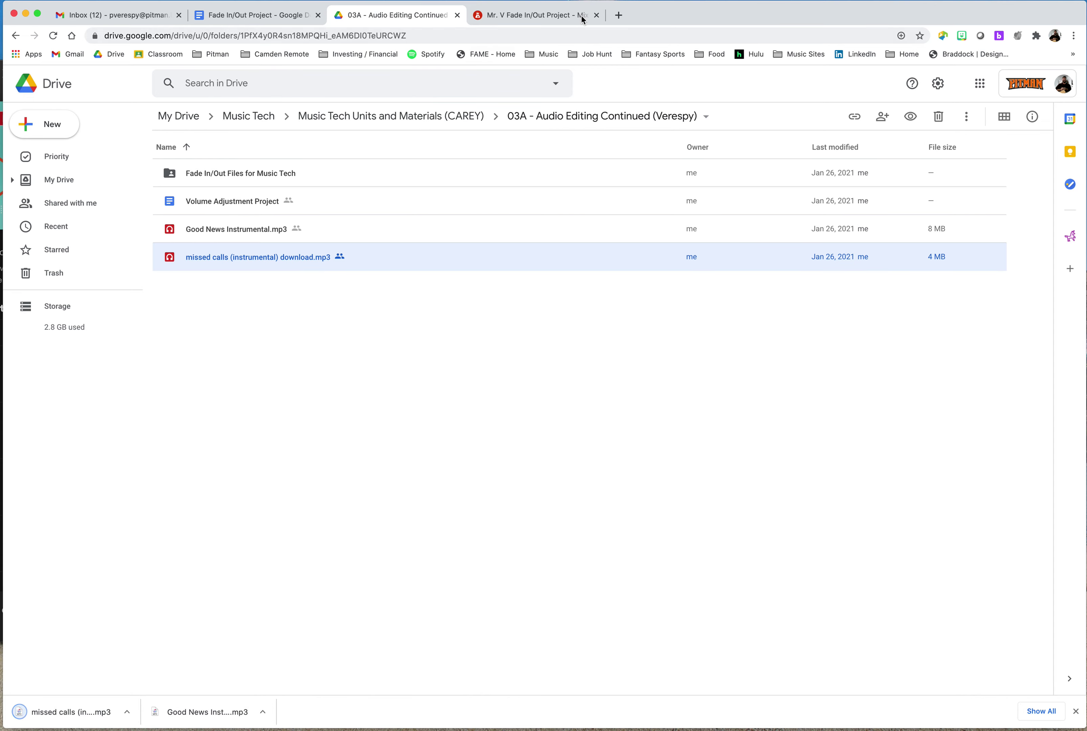
Step: Import missed calls (instrumental) download.mp3 from Downloads as the first BandLab track
left_click(563, 16)
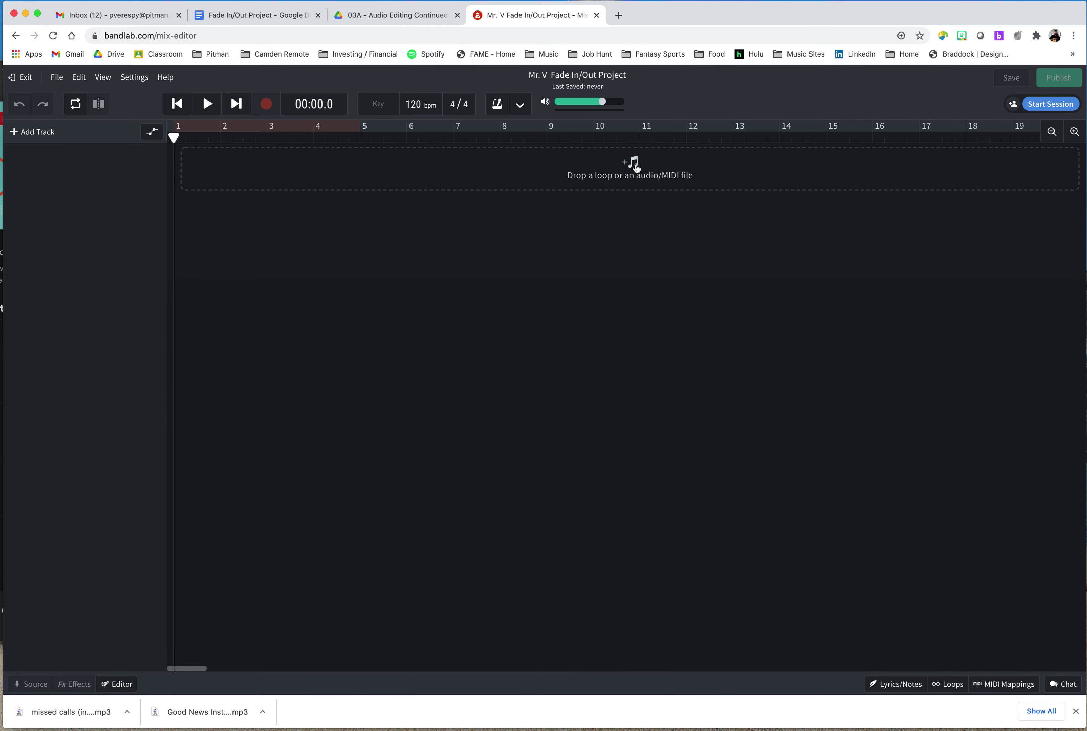
left_click_drag(49, 712, 566, 271)
left_click_drag(68, 712, 545, 381)
left_click(618, 167)
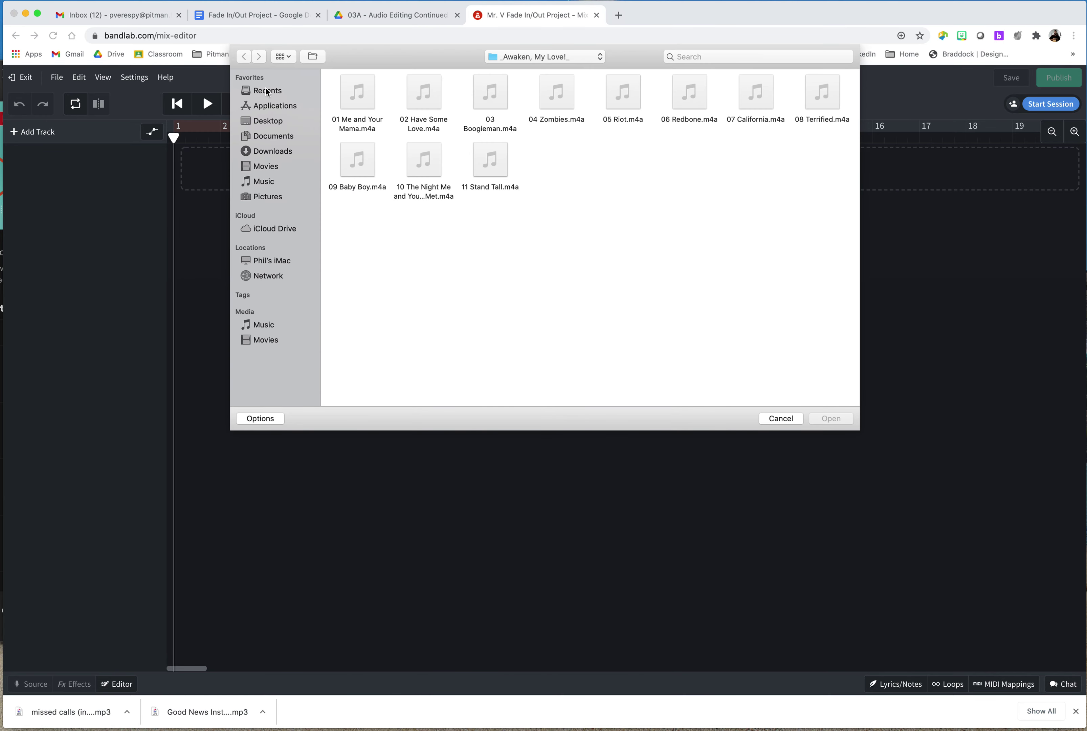
left_click(270, 151)
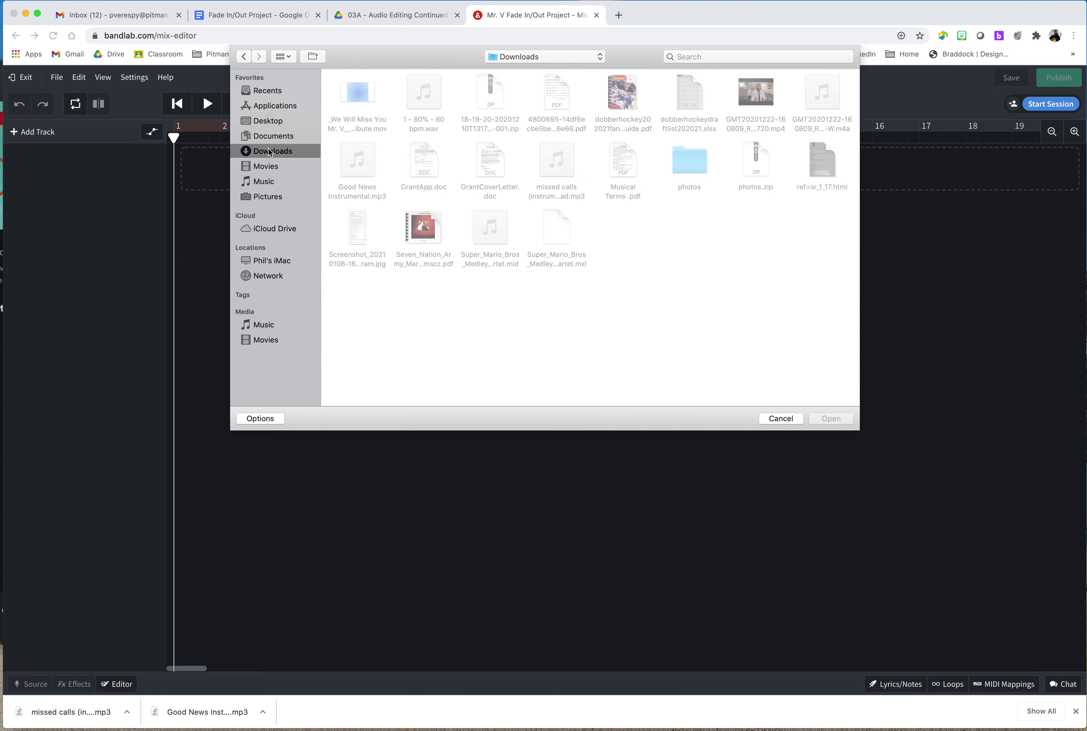
left_click(555, 159)
left_click(829, 419)
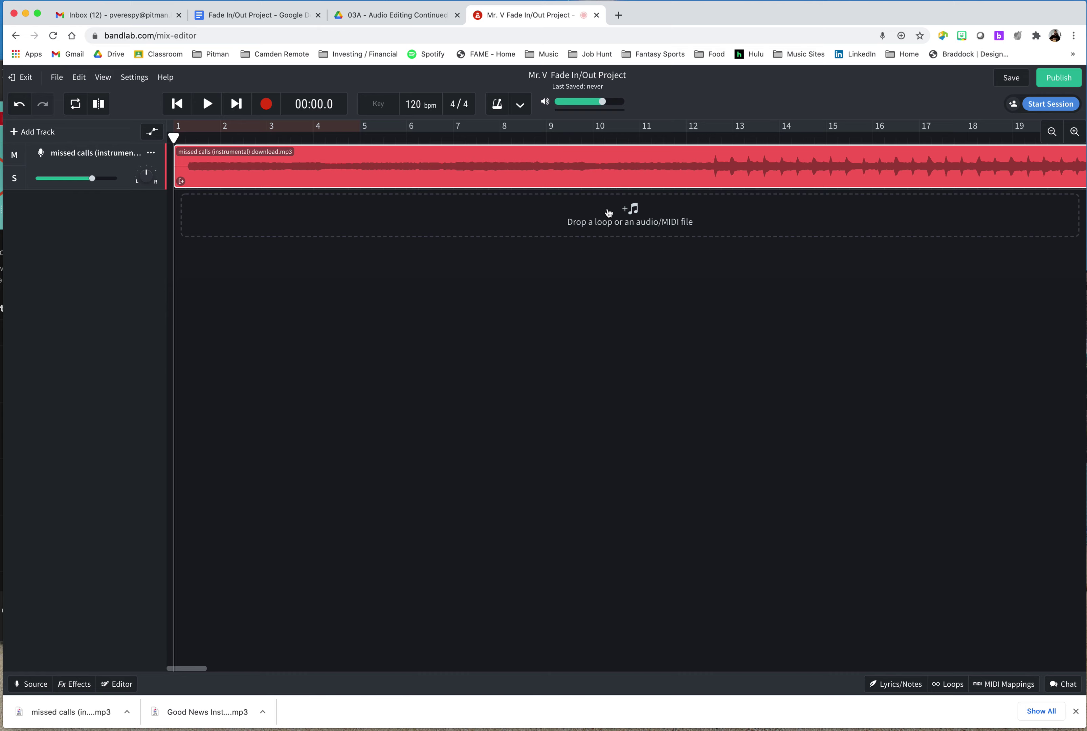
Step: Import Good News Instrumental.mp3 as the second track
left_click(611, 208)
left_click(371, 176)
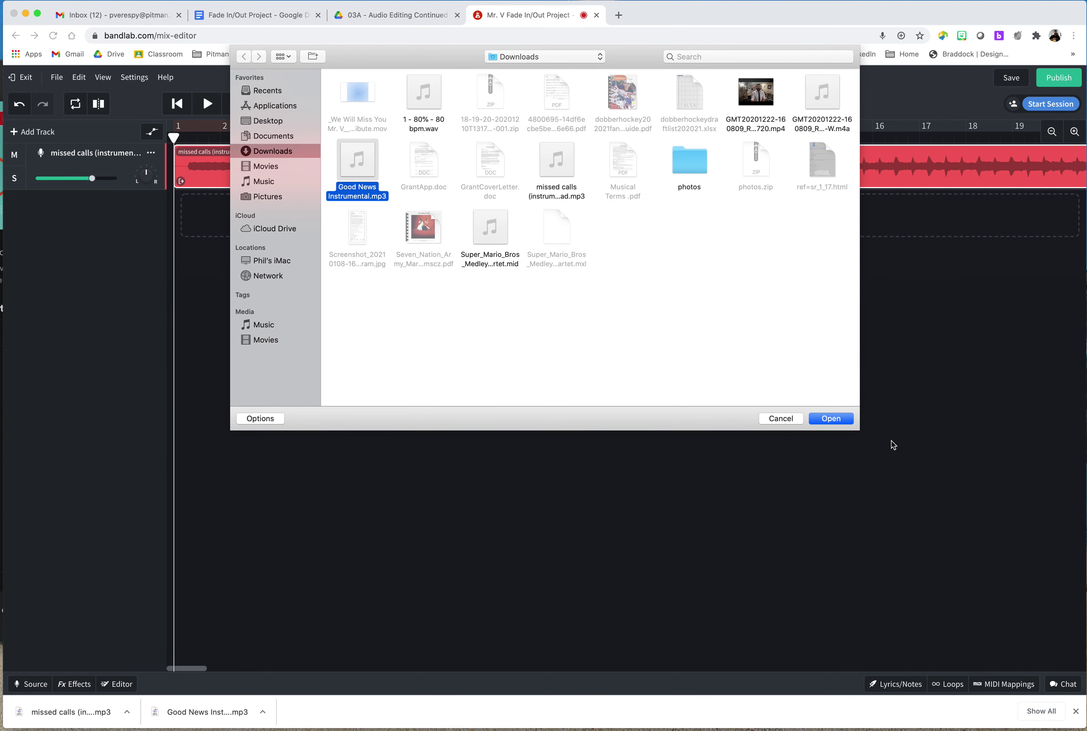
left_click(839, 419)
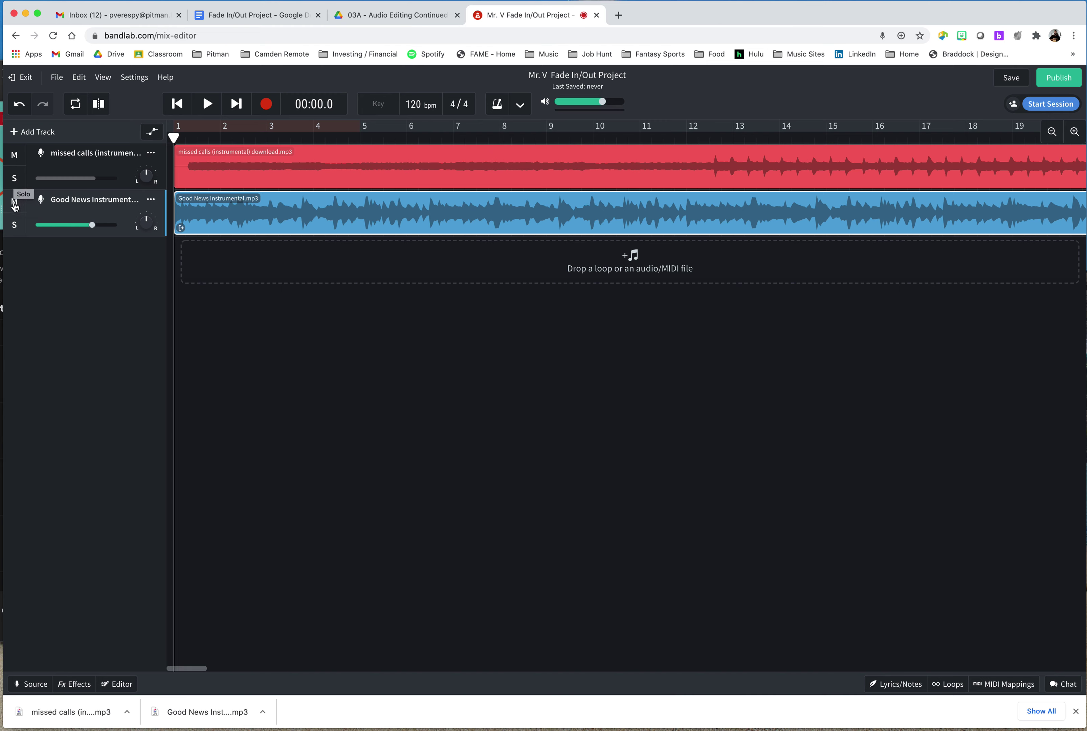
Step: Mute the Good News track so only missed calls plays, and save the project
left_click(14, 178)
left_click(14, 224)
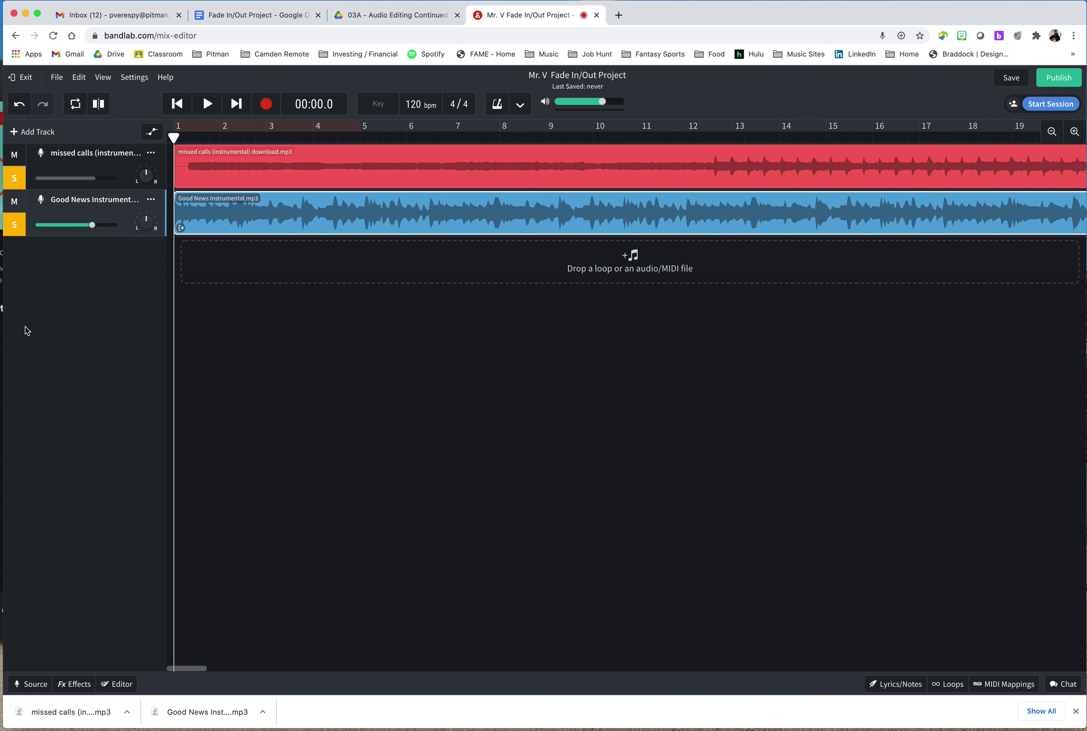
left_click(13, 225)
left_click(14, 178)
left_click(13, 202)
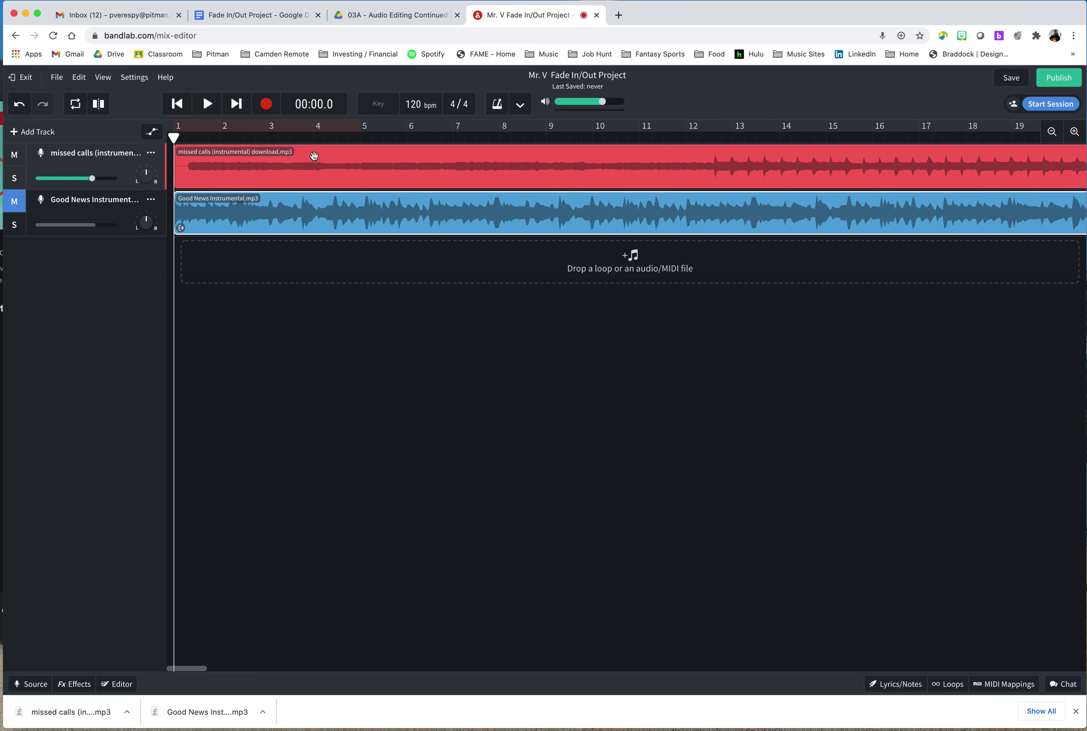
key("super+s")
Step: Check Track 1's start time in the assignment, then switch BandLab's ruler to minutes and seconds
left_click(253, 15)
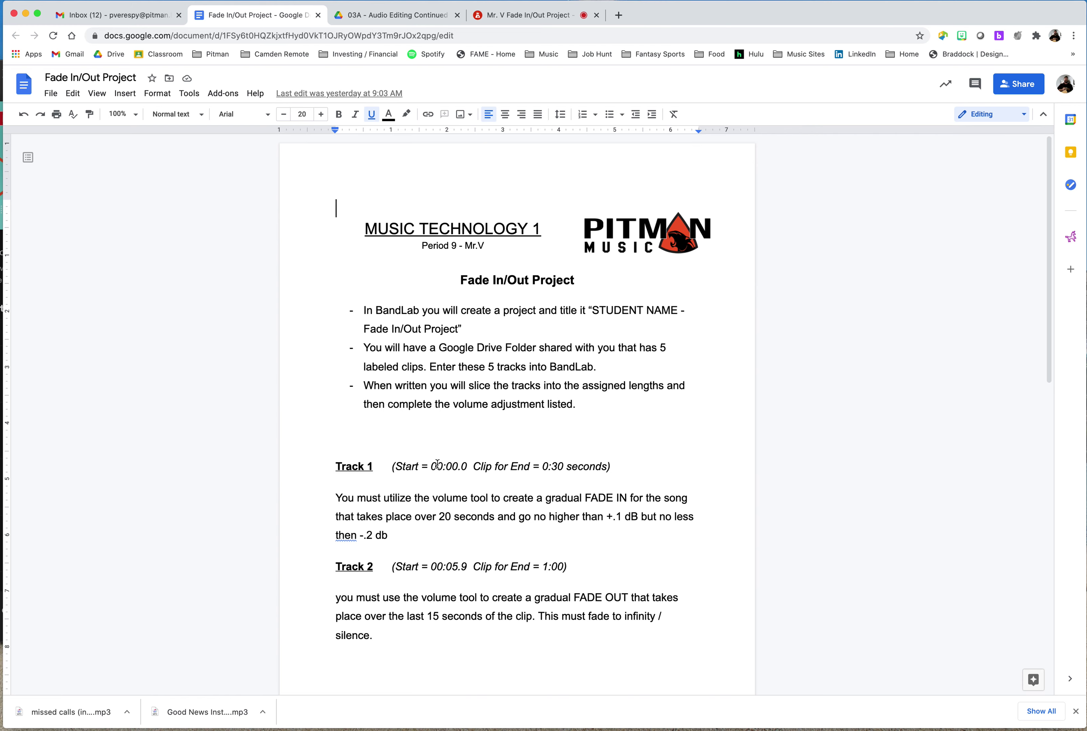
left_click_drag(434, 464, 469, 466)
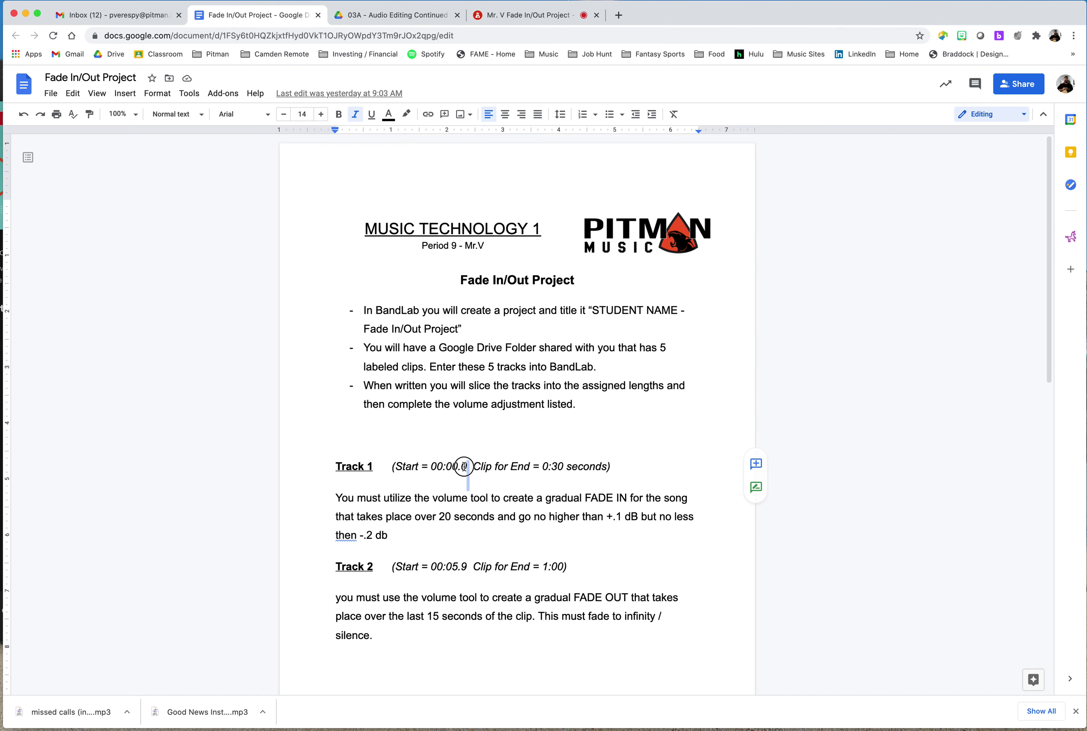
left_click(529, 15)
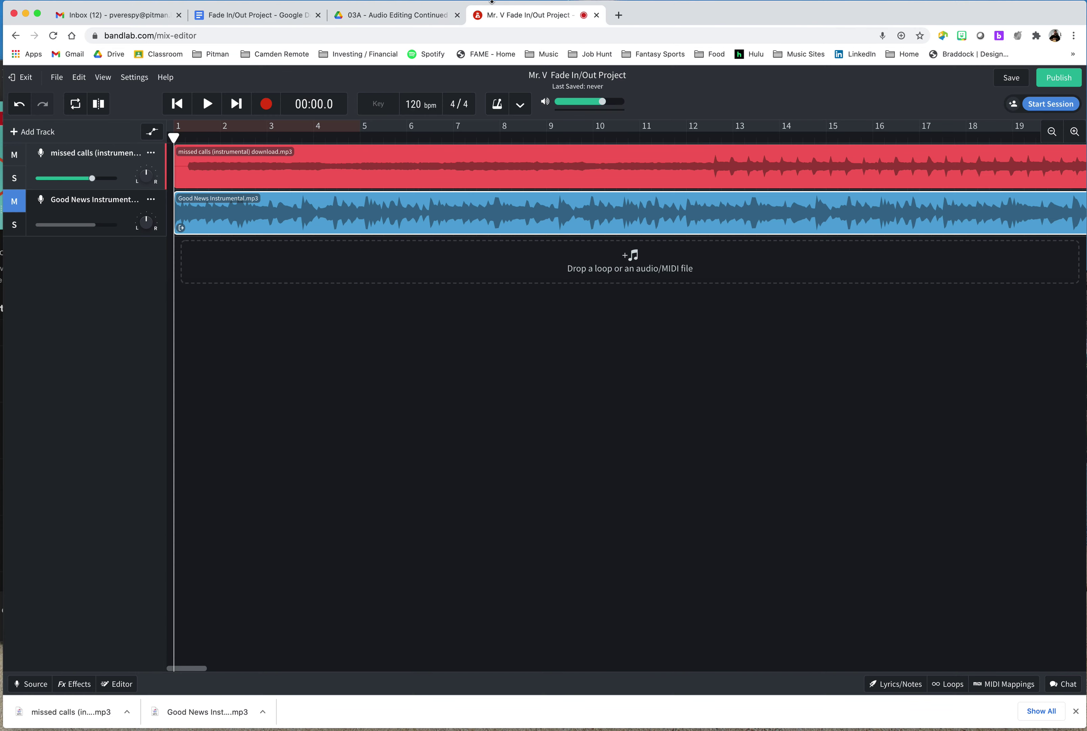
right_click(295, 123)
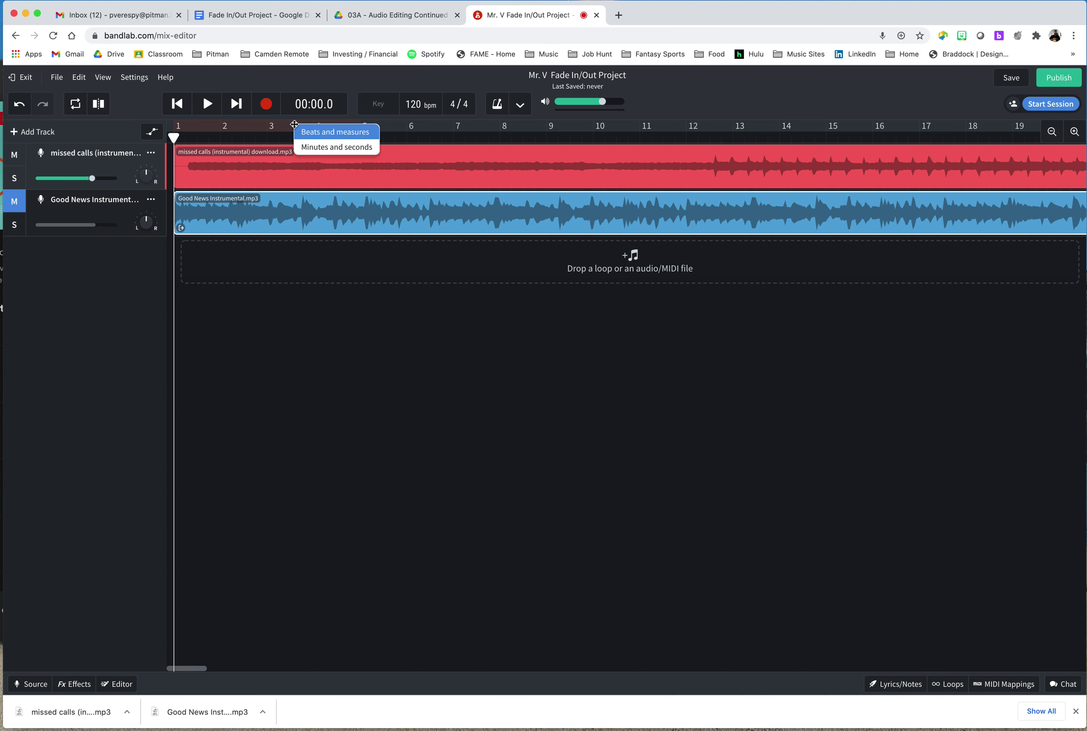
left_click(314, 147)
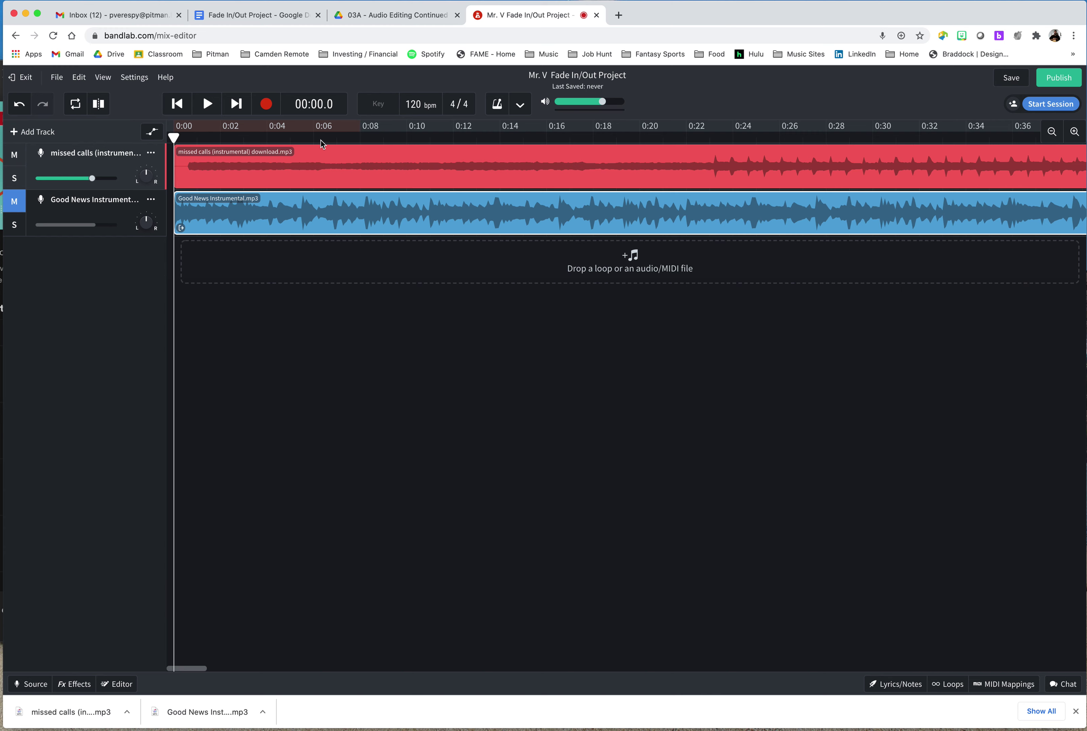
Step: Split both clips at 0:30 and delete the missed calls piece after 0:30
left_click(875, 138)
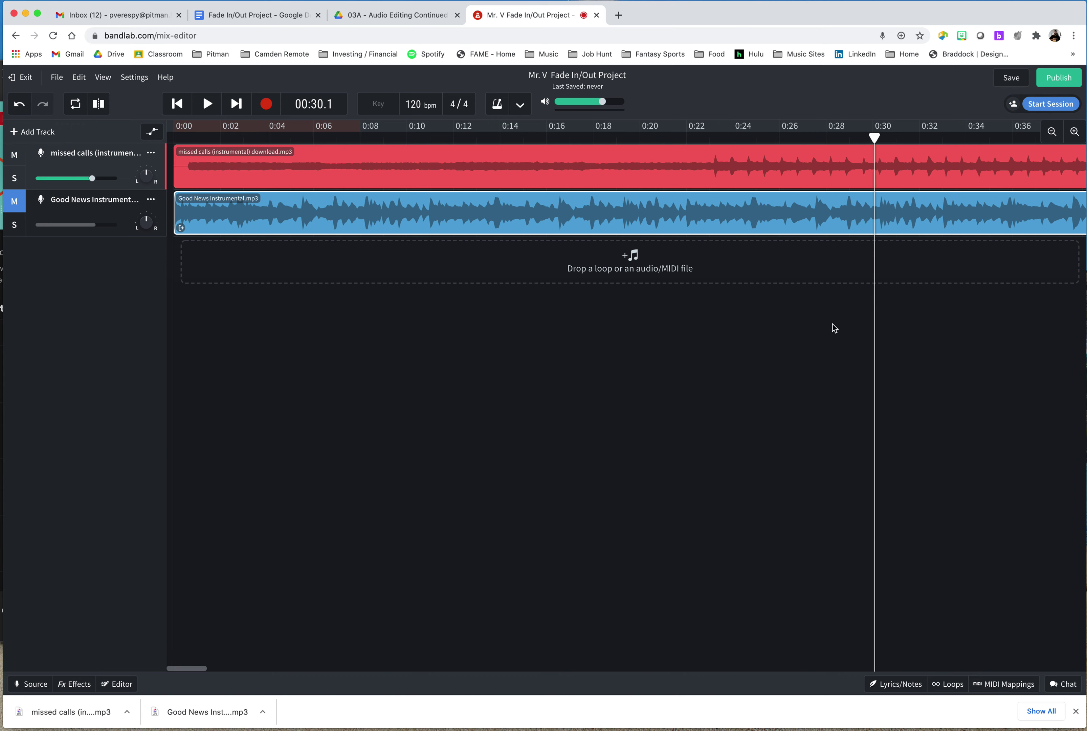
key("super+e")
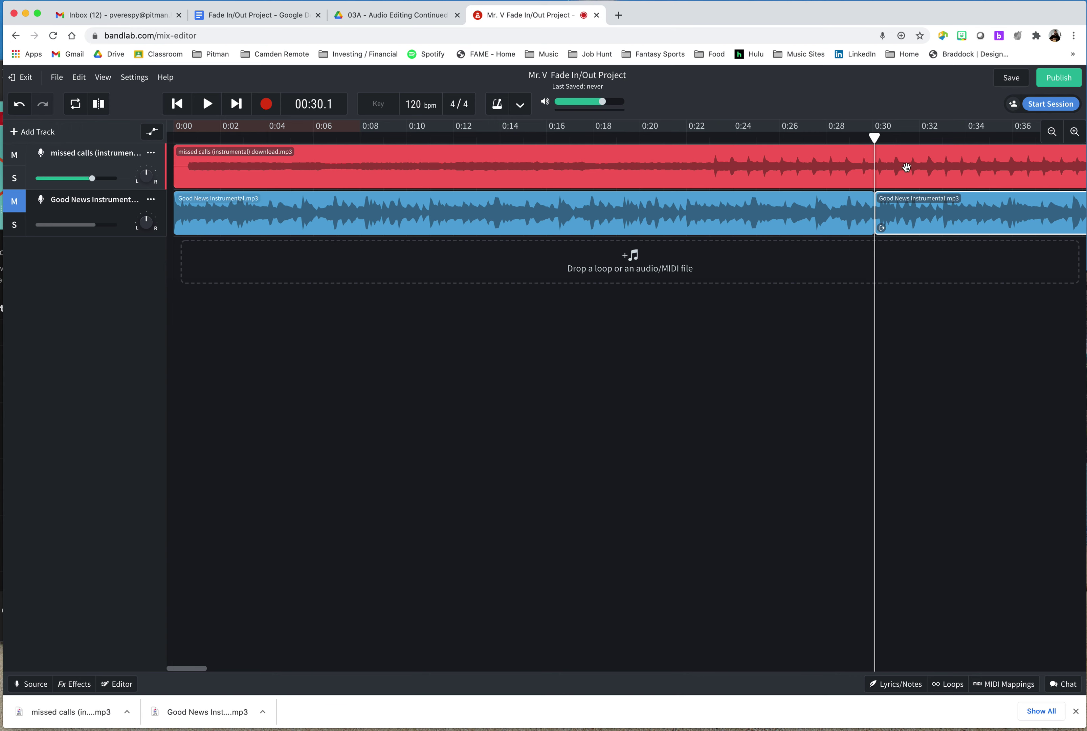
left_click(588, 154)
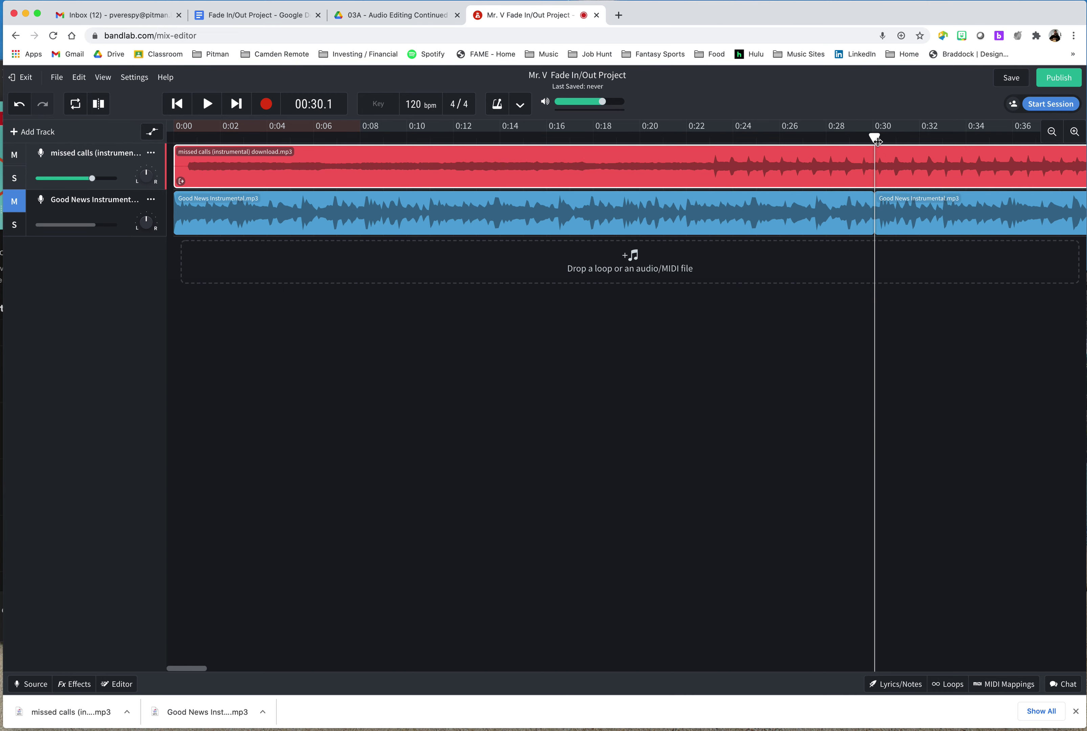
key("super+e")
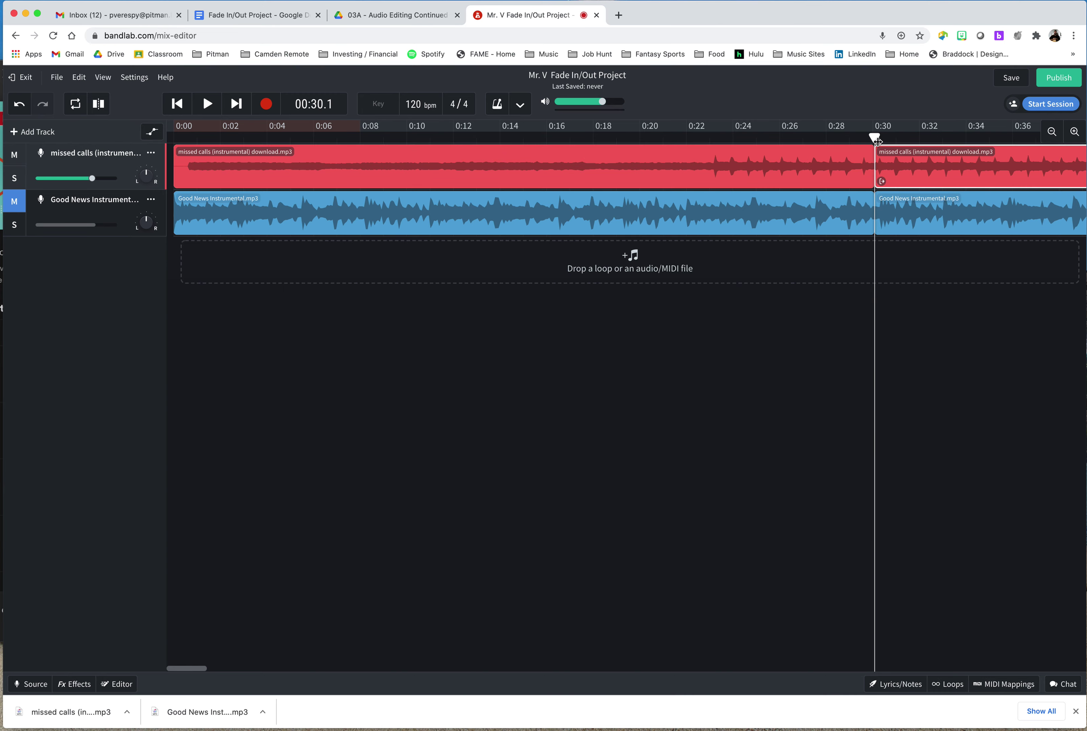
right_click(936, 160)
left_click(941, 220)
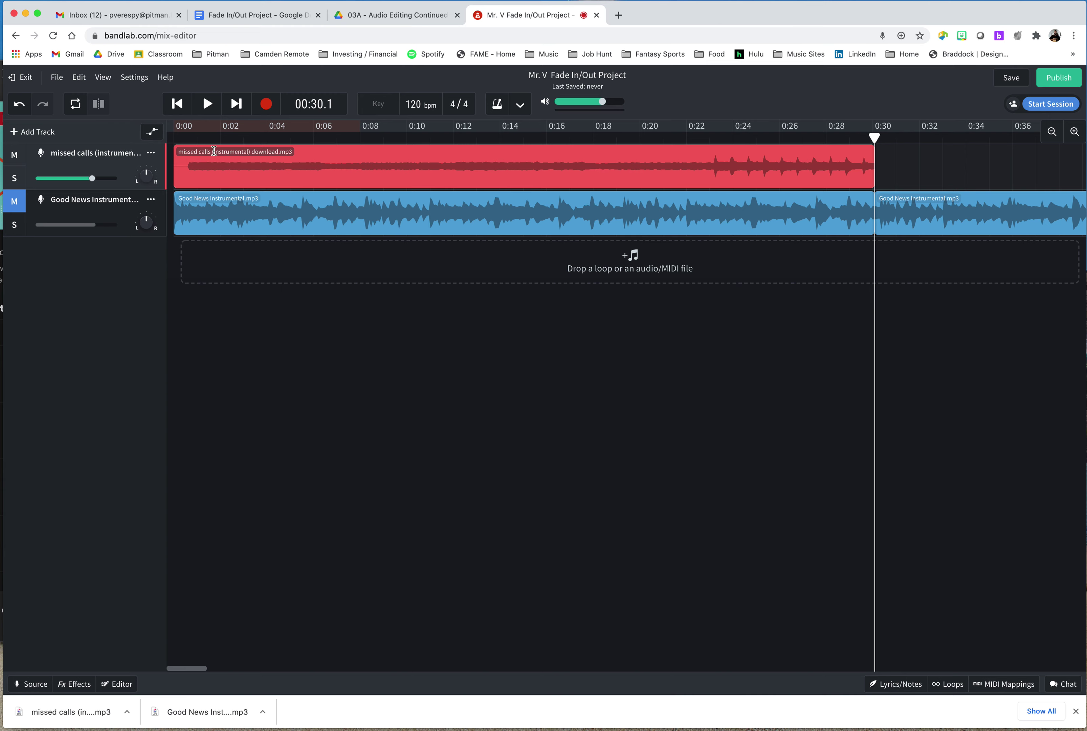
mouse_move(874, 134)
left_mouse_down()
mouse_move(210, 129)
mouse_move(884, 136)
left_mouse_up()
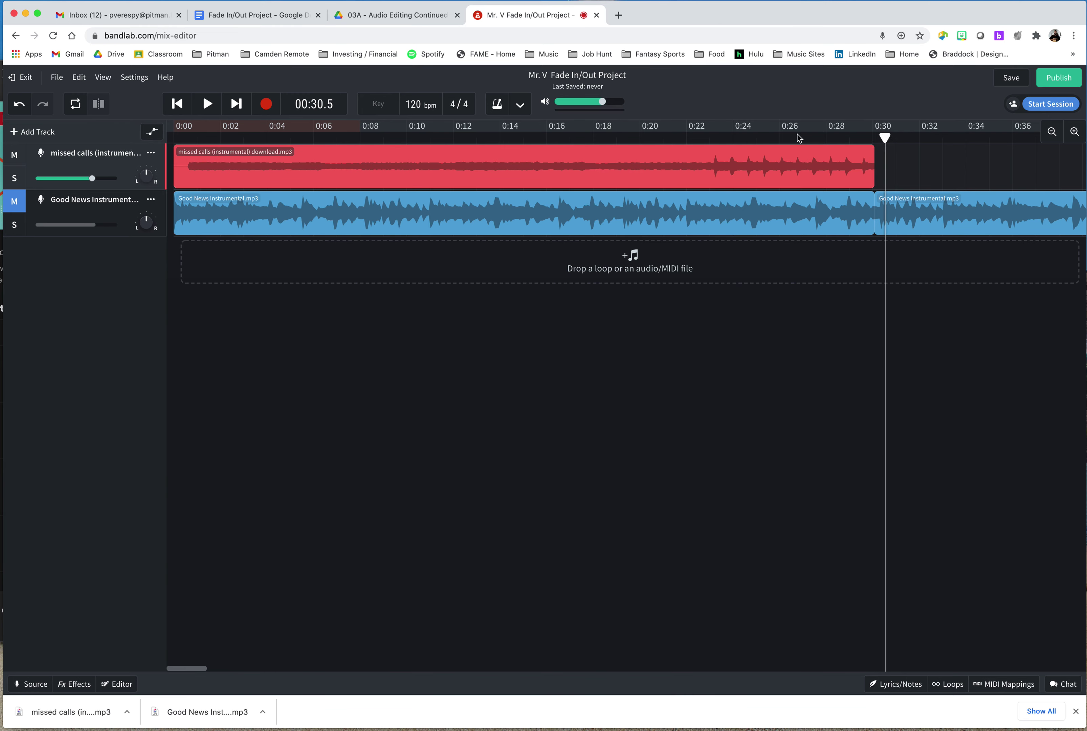
Step: Show the automation lanes and keep Volume as the missed calls track's automated parameter
left_click(153, 133)
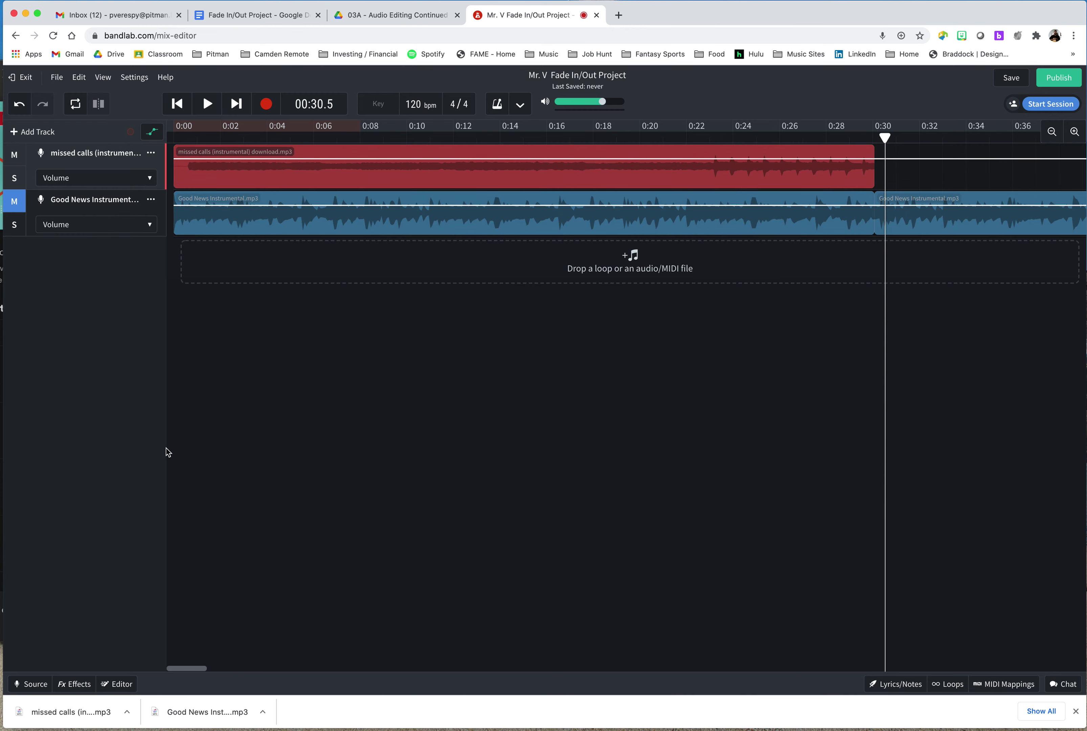
left_click(141, 178)
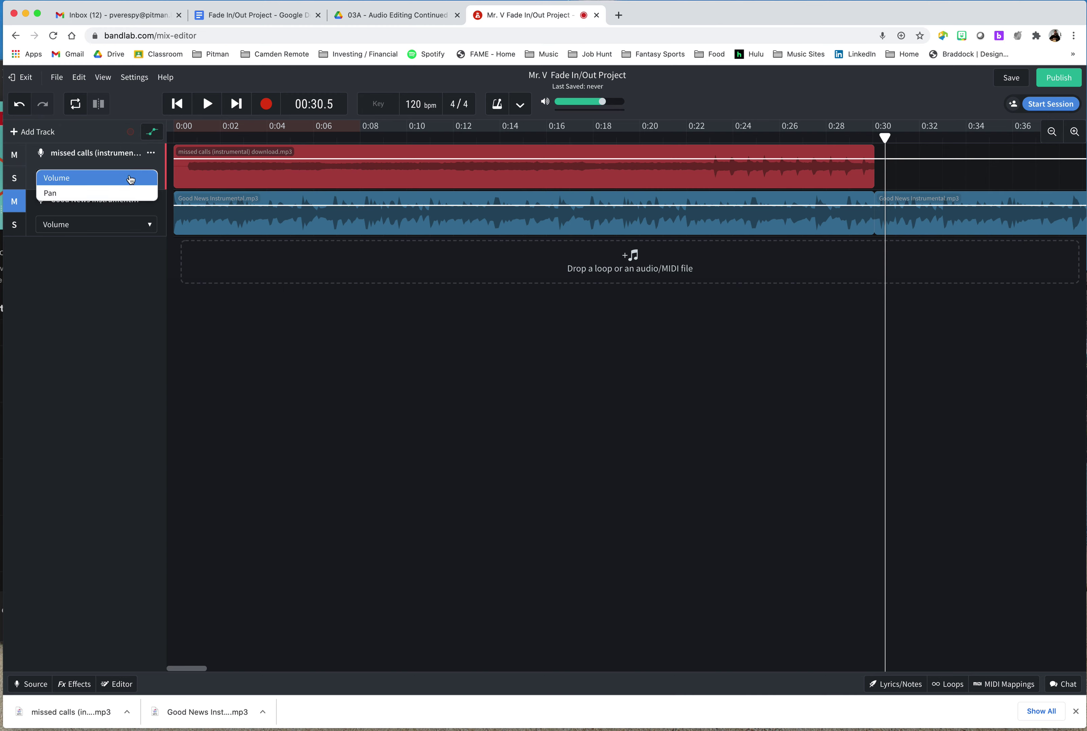
left_click(130, 178)
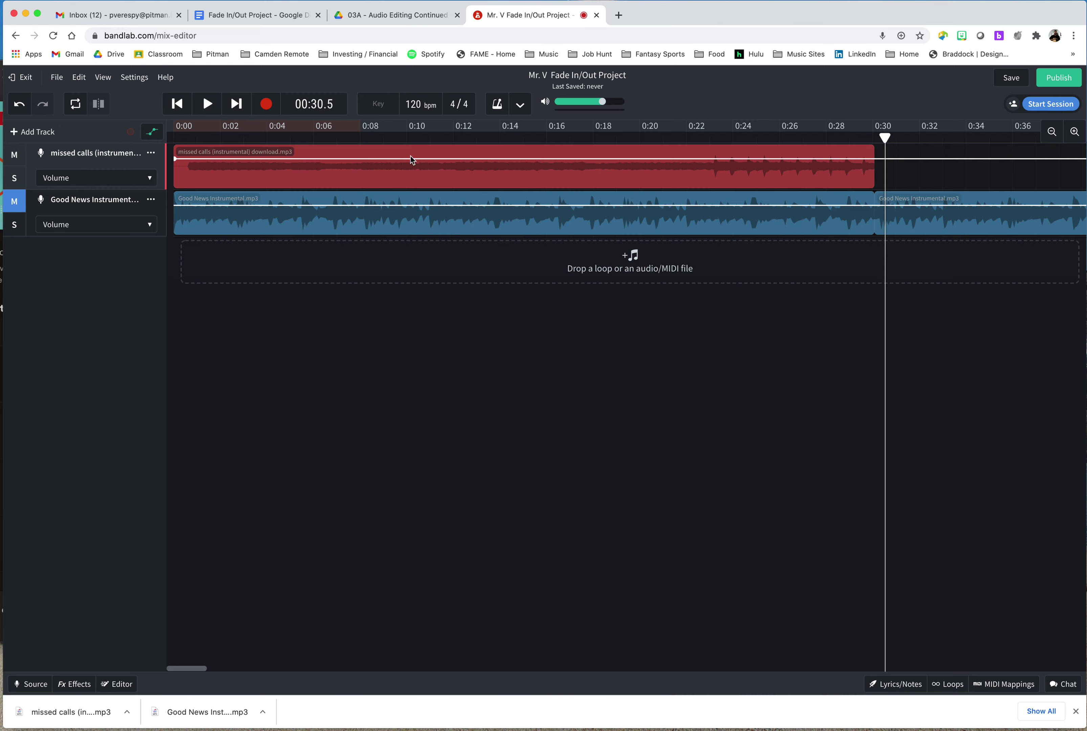
Step: Add a volume point near 0:10 on missed calls, drop the 0:00 point to silence, keep 0:10 near full
left_click(409, 135)
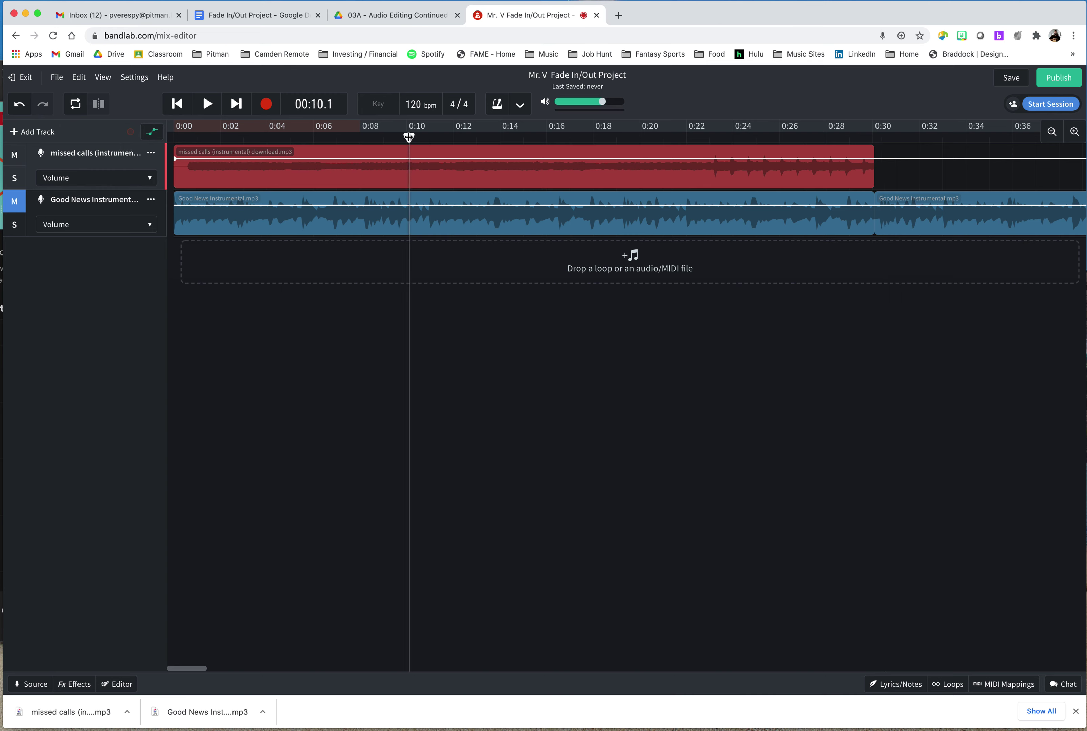
left_click(421, 135)
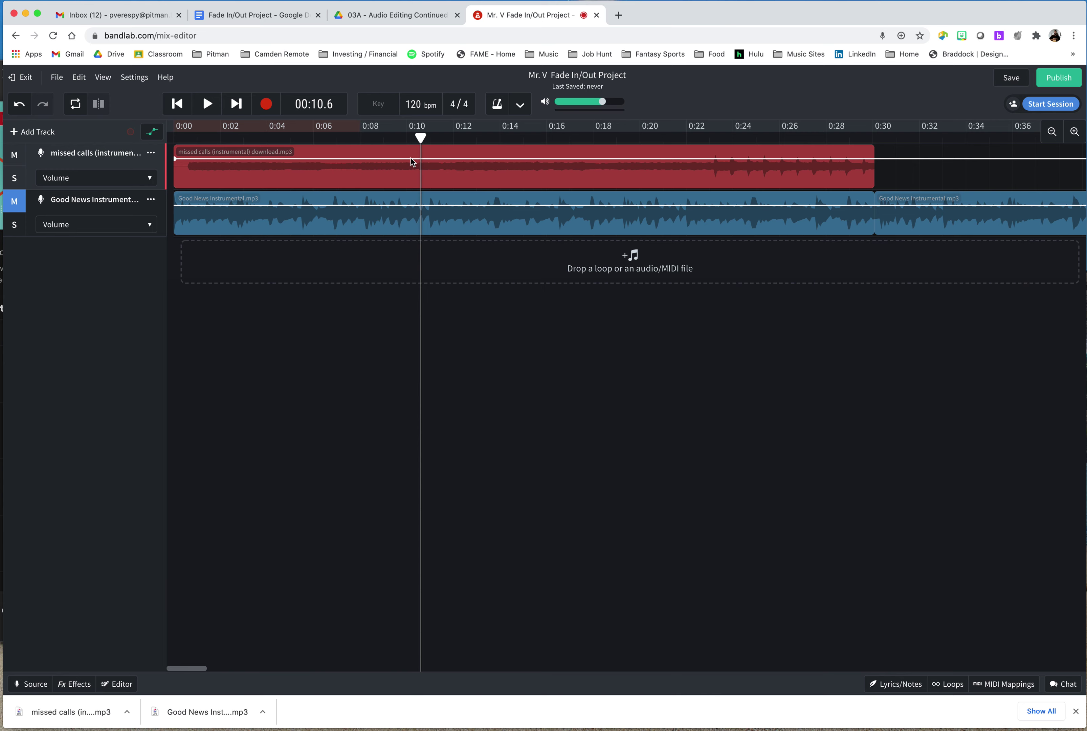
left_click_drag(412, 161, 410, 161)
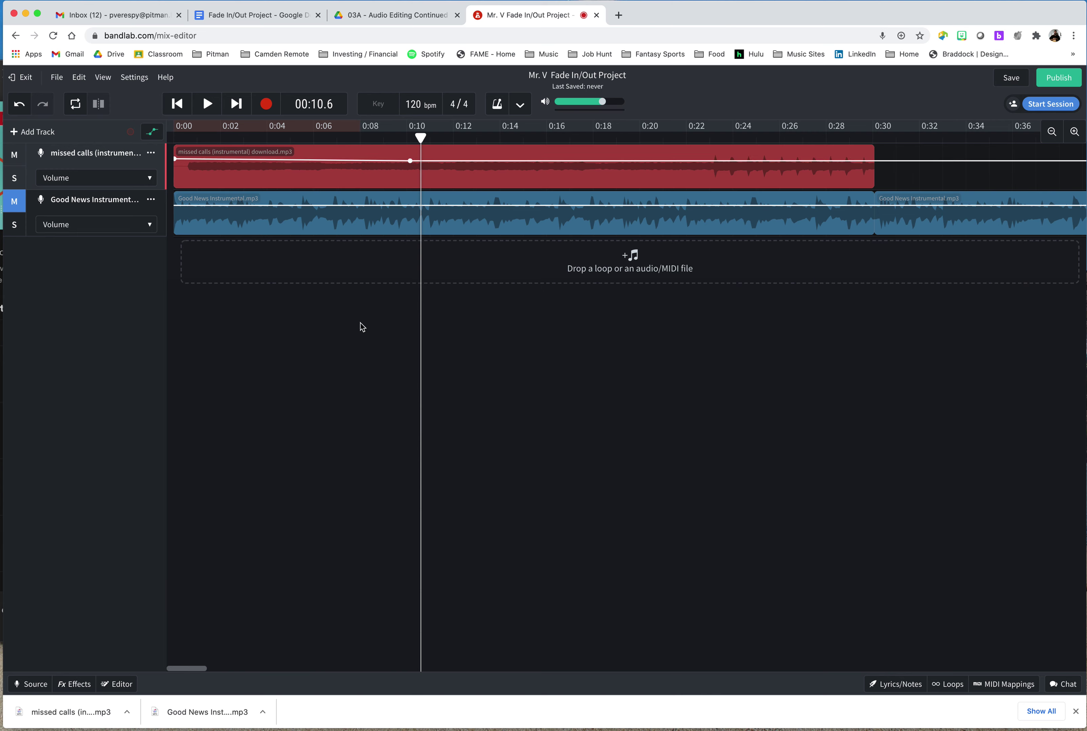
mouse_move(175, 161)
left_click(175, 161)
left_click_drag(175, 161, 168, 195)
mouse_move(176, 188)
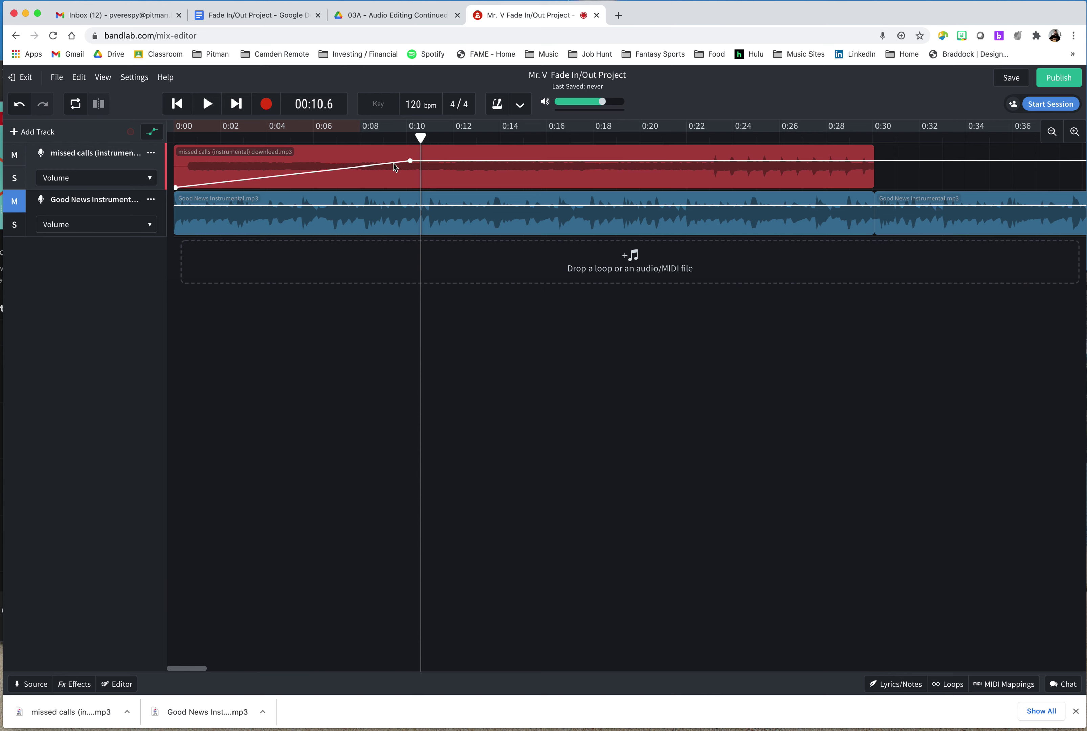
left_click_drag(411, 161, 411, 161)
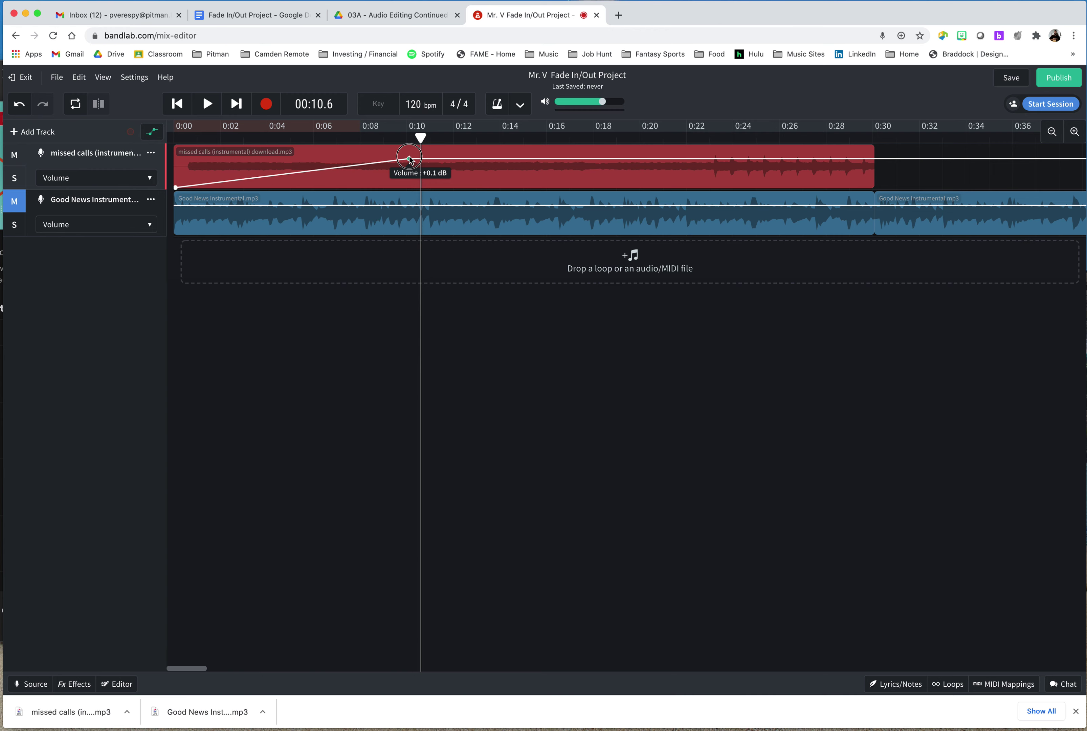
left_click_drag(411, 161, 163, 141)
key("space")
key("XF86AudioRaiseVolume")
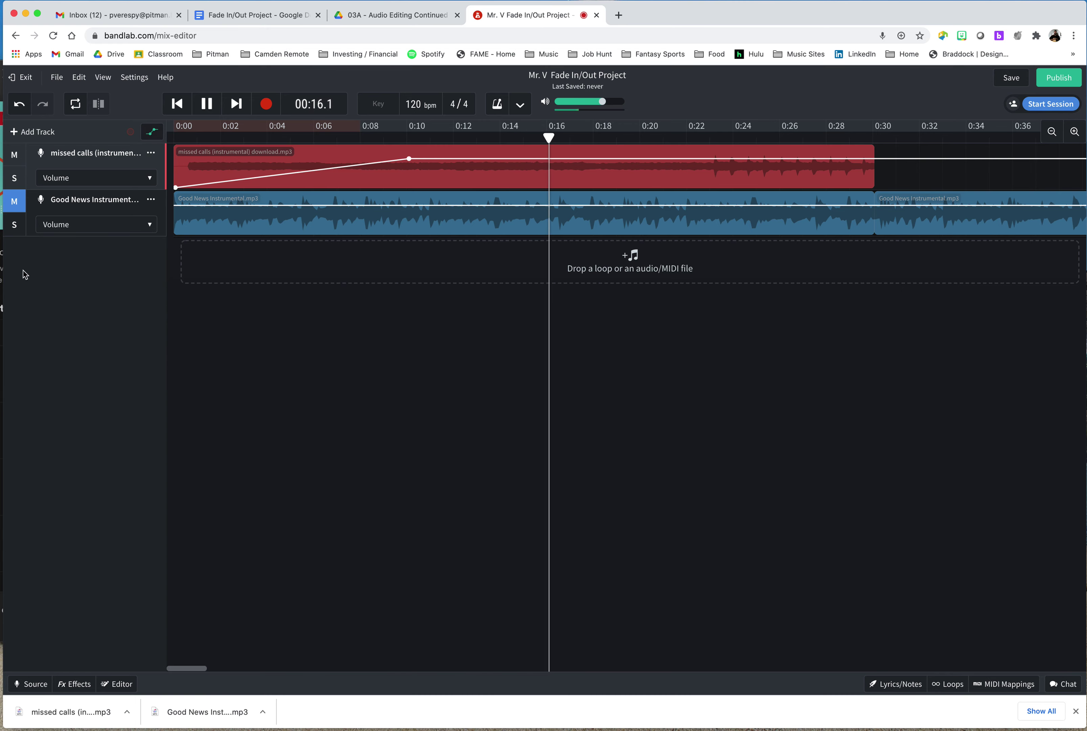
left_click(205, 104)
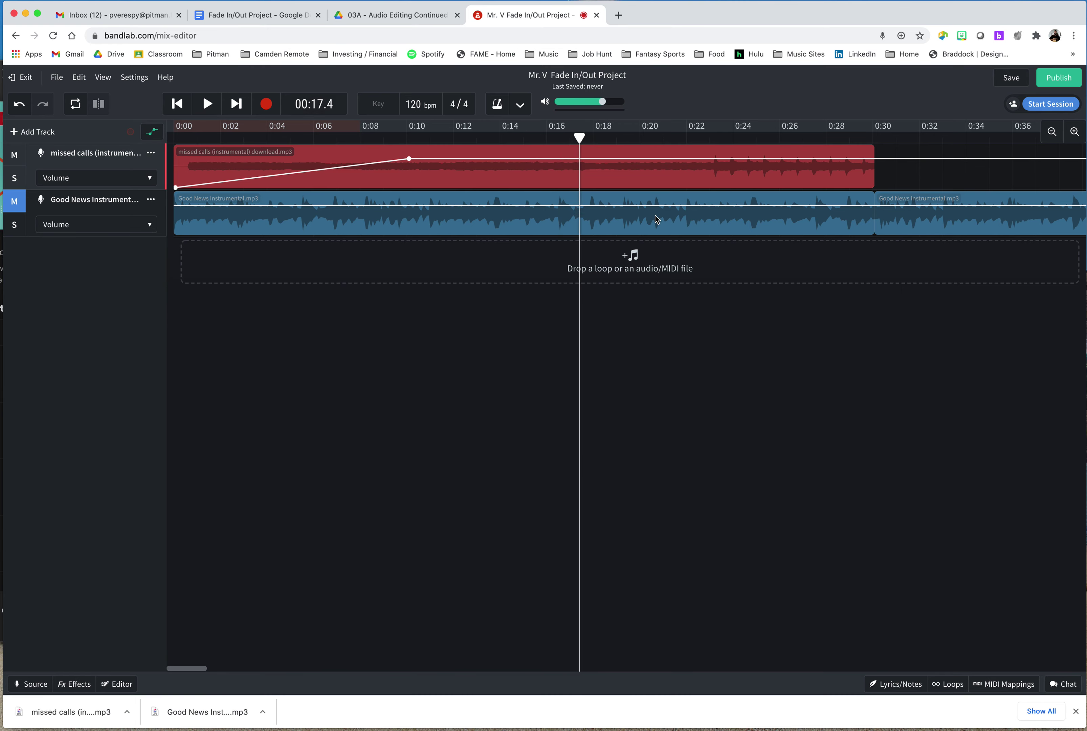
key("super+Tab")
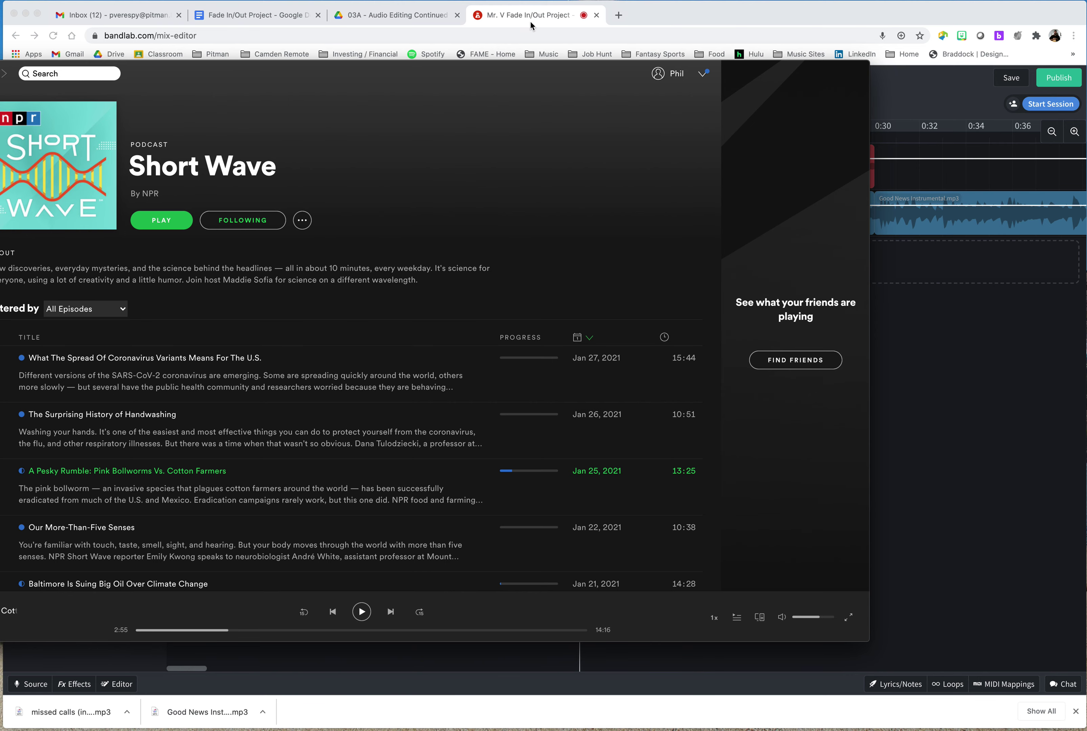
left_click(542, 22)
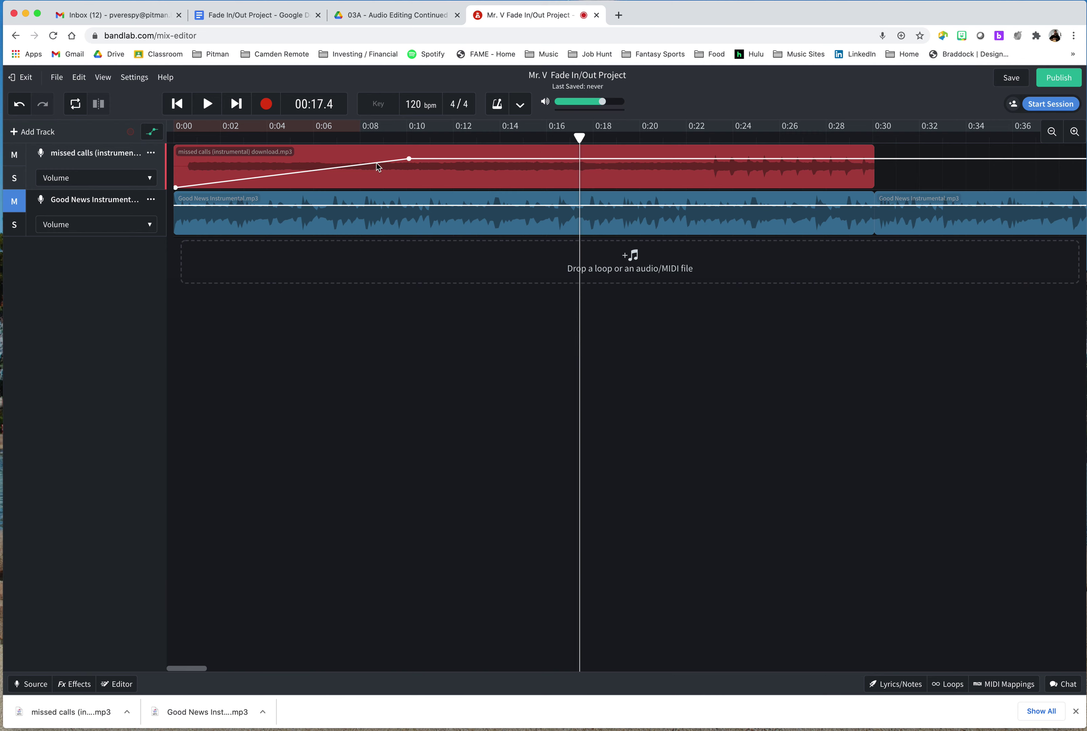
Step: Mute missed calls, unmute Good News, and select the Good News track near 0:20
mouse_move(177, 189)
left_click(16, 154)
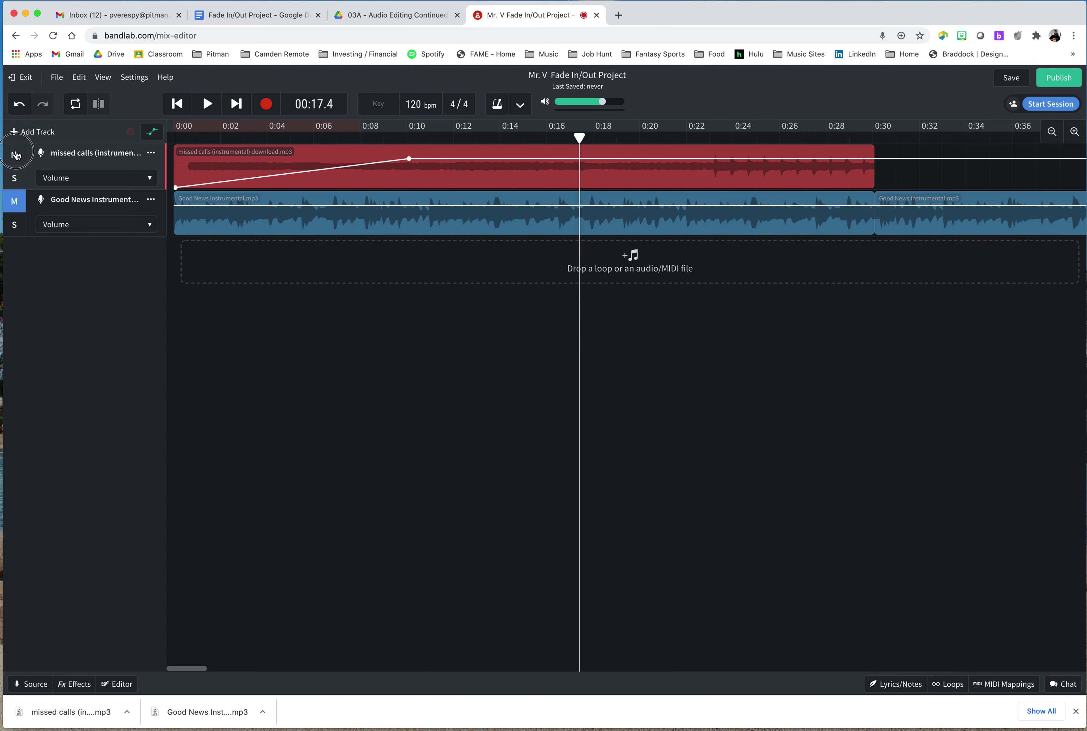
left_click(21, 205)
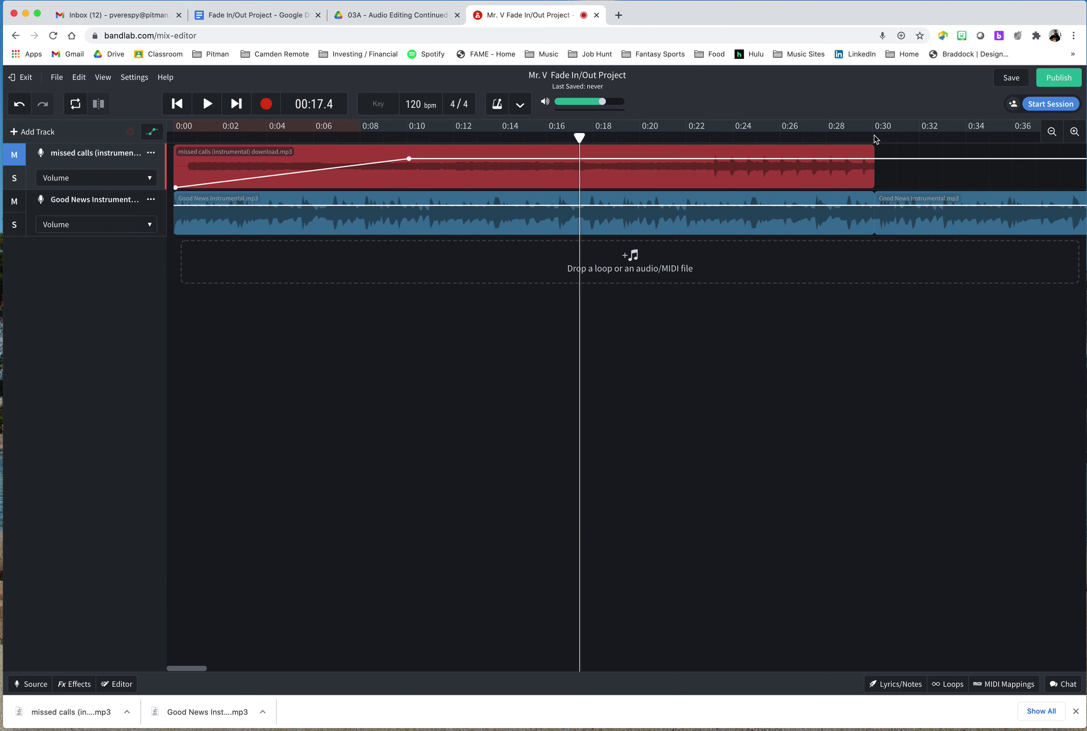
left_click(641, 136)
left_click(595, 226)
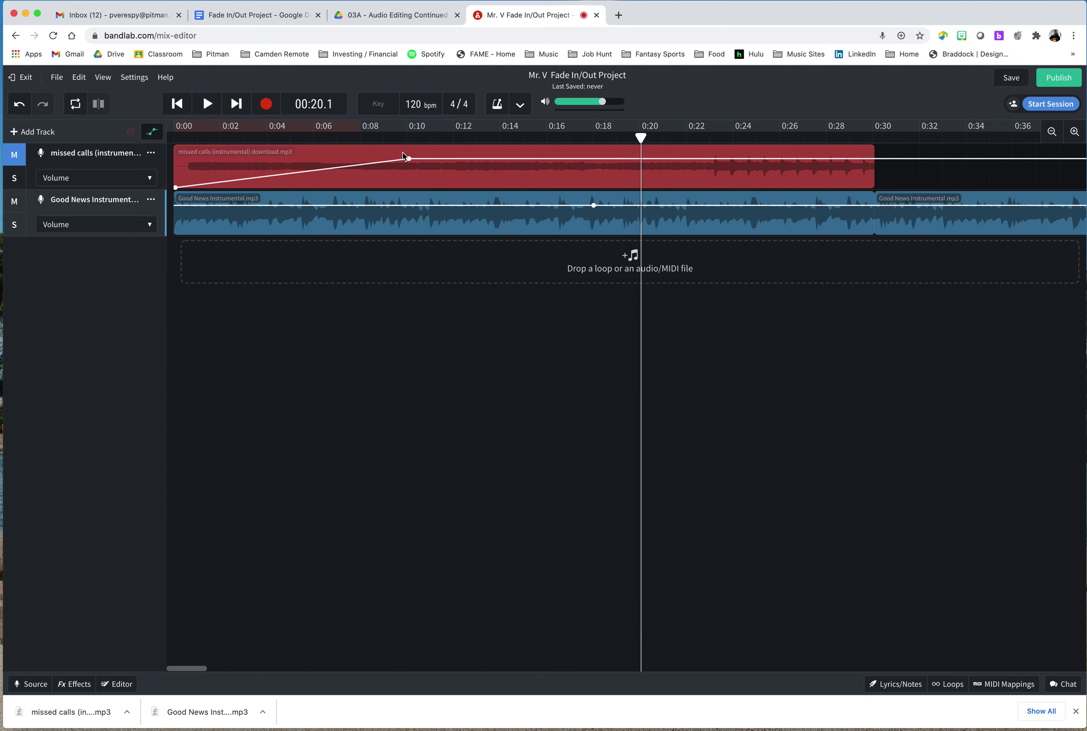
Step: With automation hidden, split the Good News clip at 0:20, leaving automation data in place
left_click(152, 132)
left_click(563, 220)
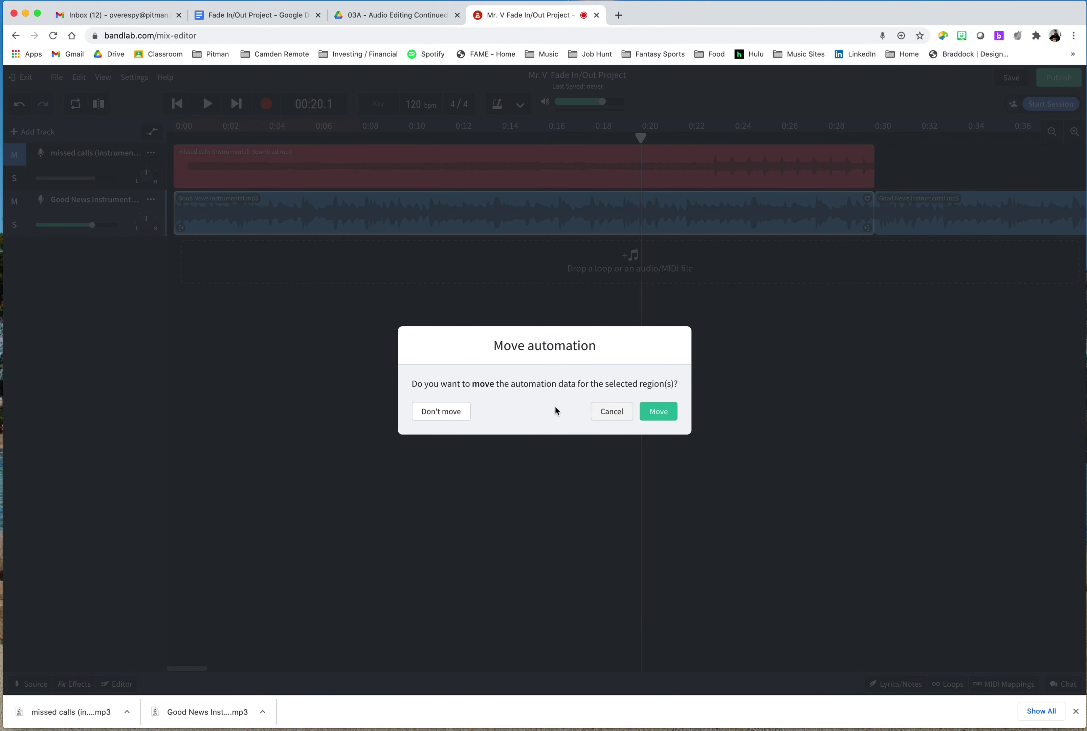
left_click(612, 411)
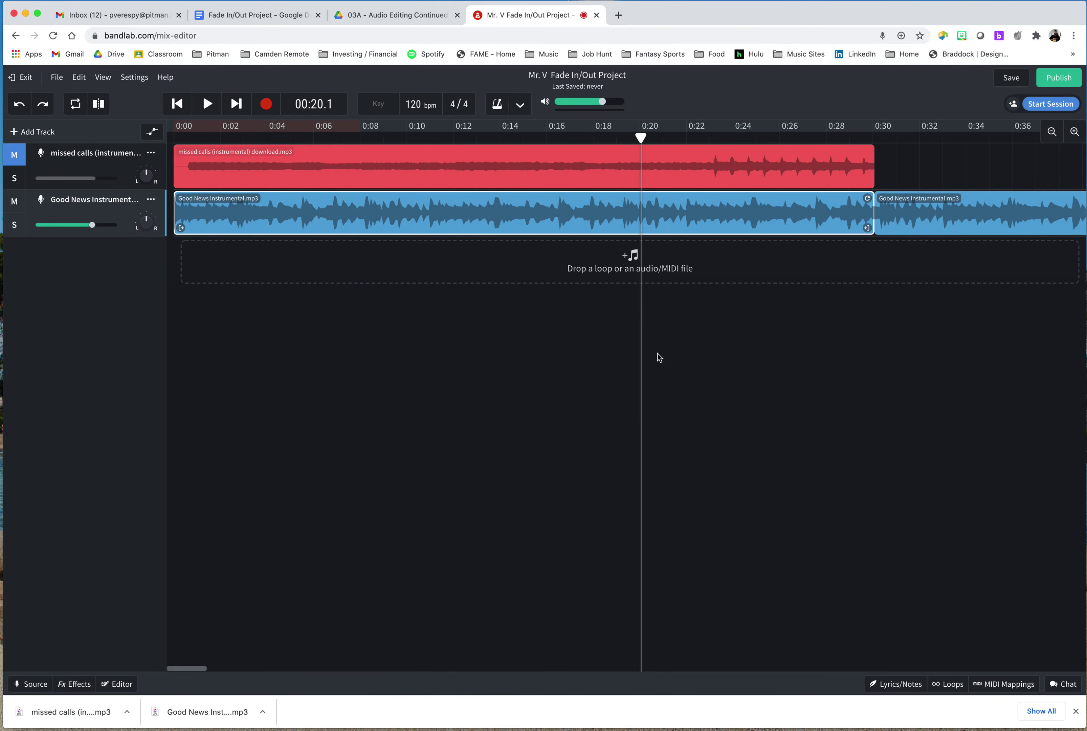
mouse_move(637, 133)
left_mouse_down()
mouse_move(661, 136)
mouse_move(642, 137)
left_mouse_up()
left_click(652, 208)
key("ctrl+e")
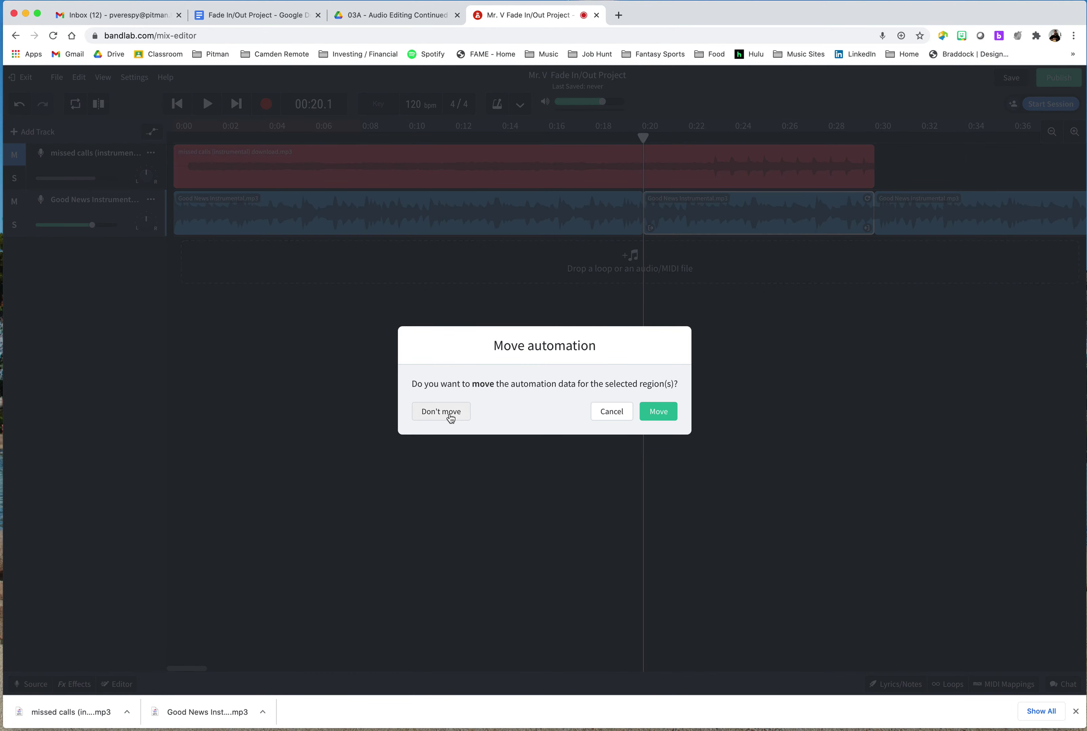
left_click(439, 412)
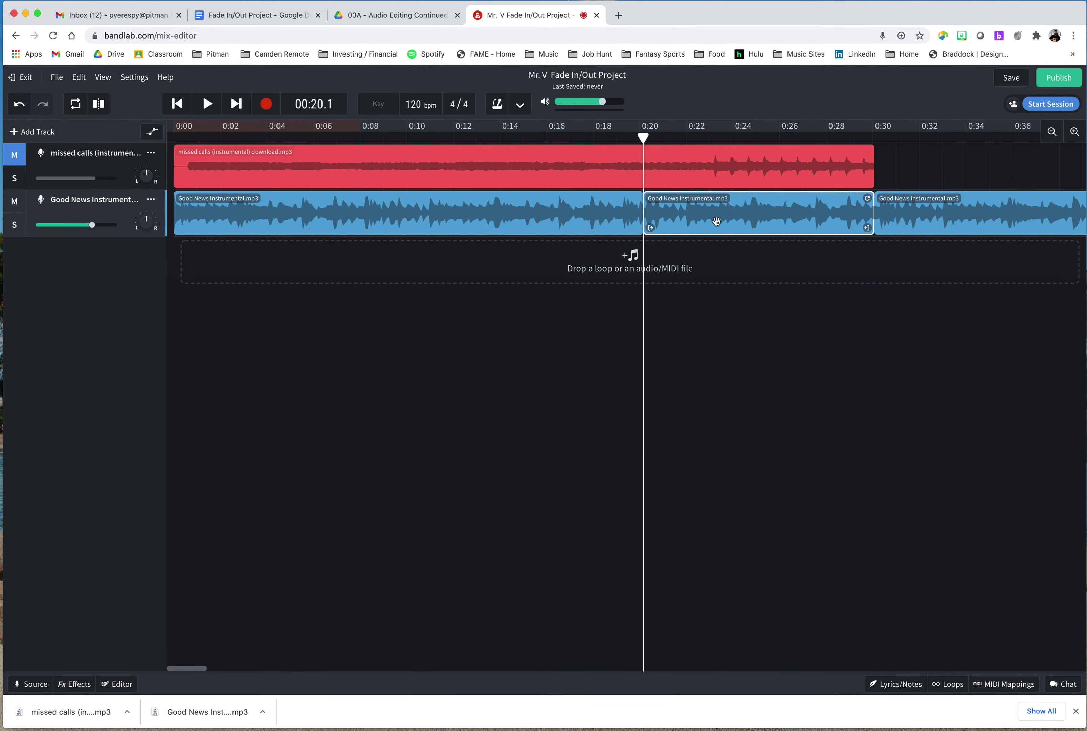
Step: Delete both Good News pieces after 0:20, so the clip ends there
key("Delete")
left_click(895, 209)
key("Delete")
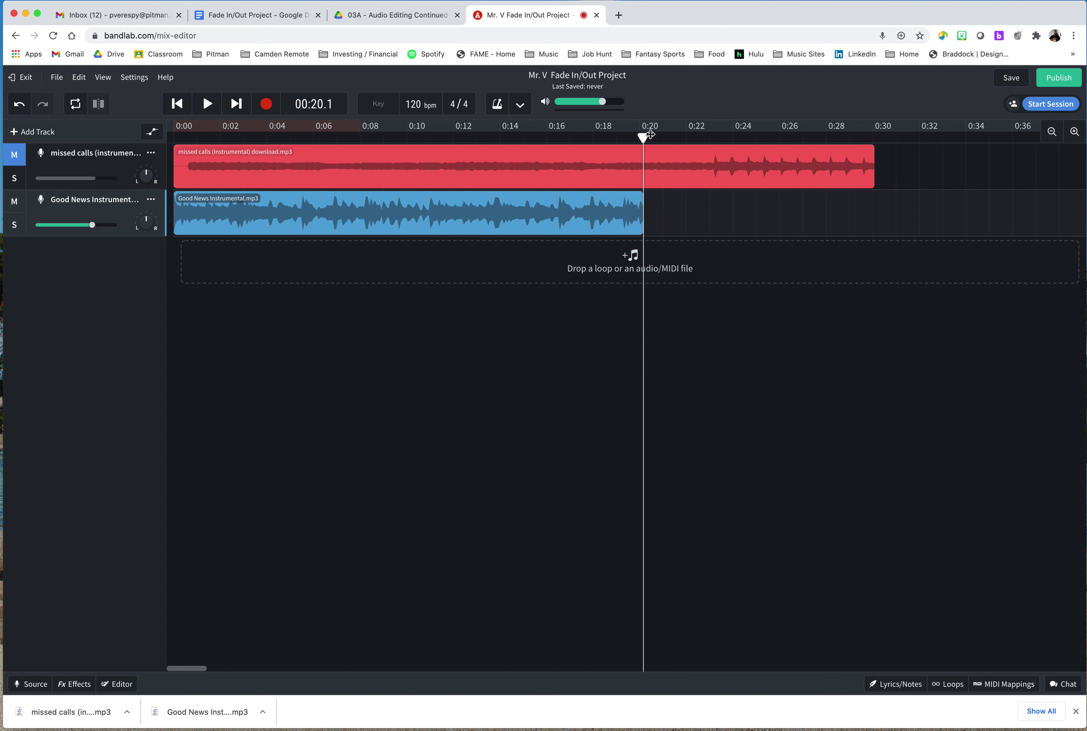
left_click(662, 130)
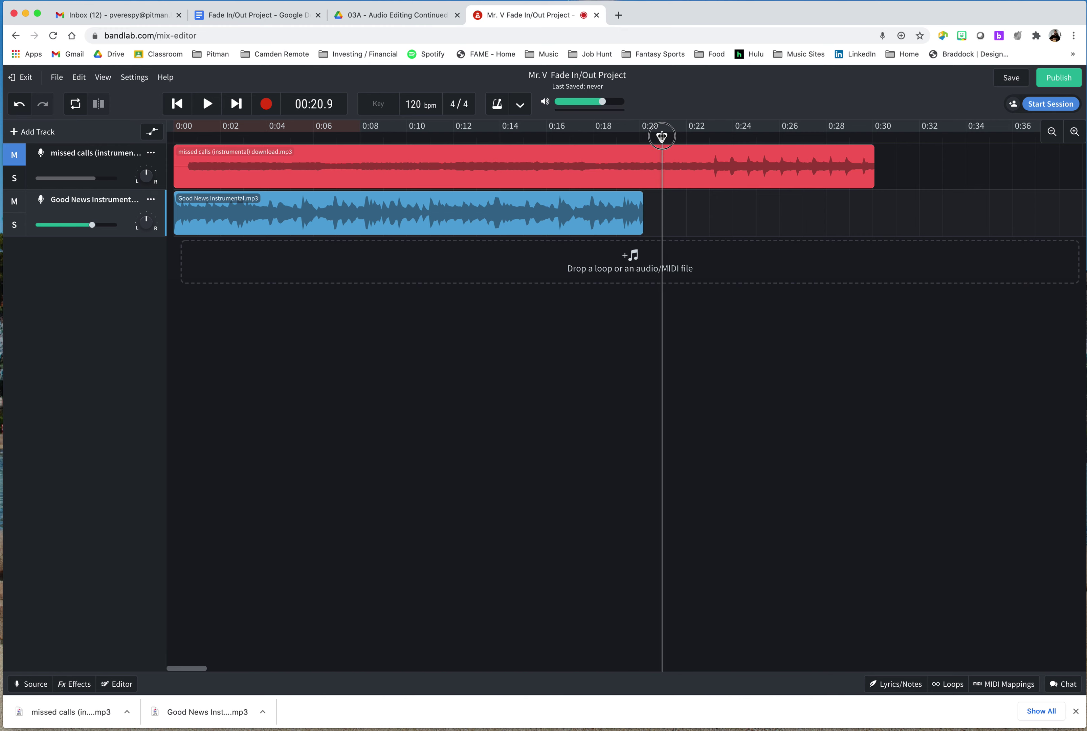
Step: Fade Good News volume from full at about 0:14 down to silence at its 0:20 end
left_click(152, 133)
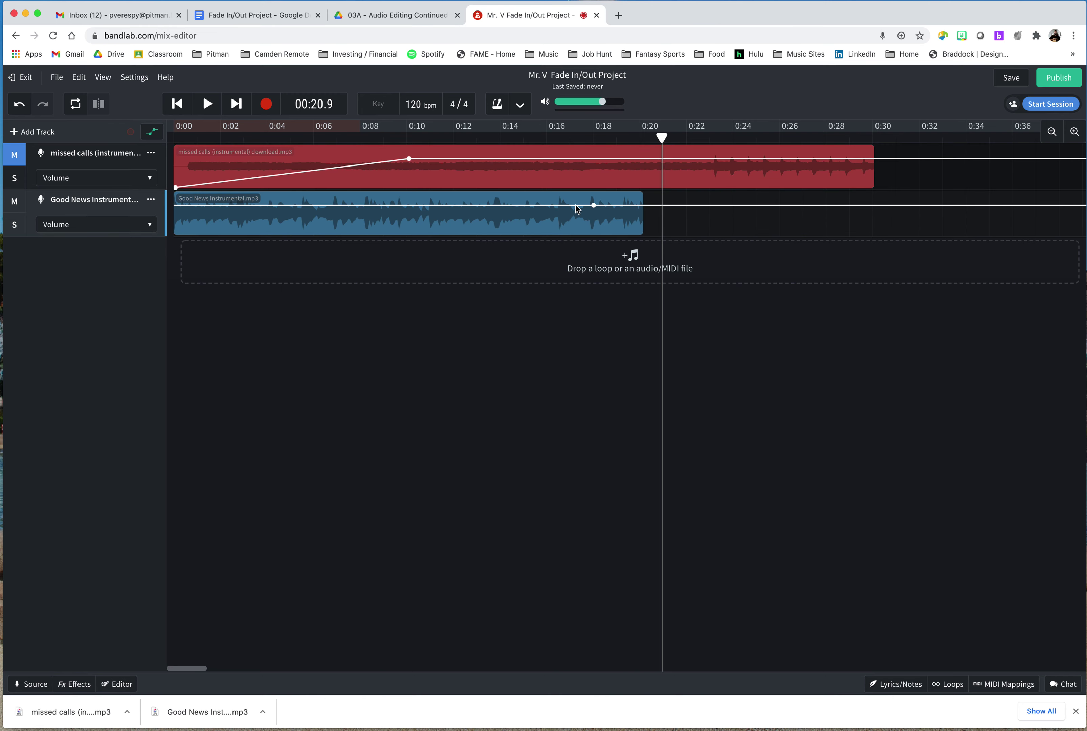
mouse_move(594, 207)
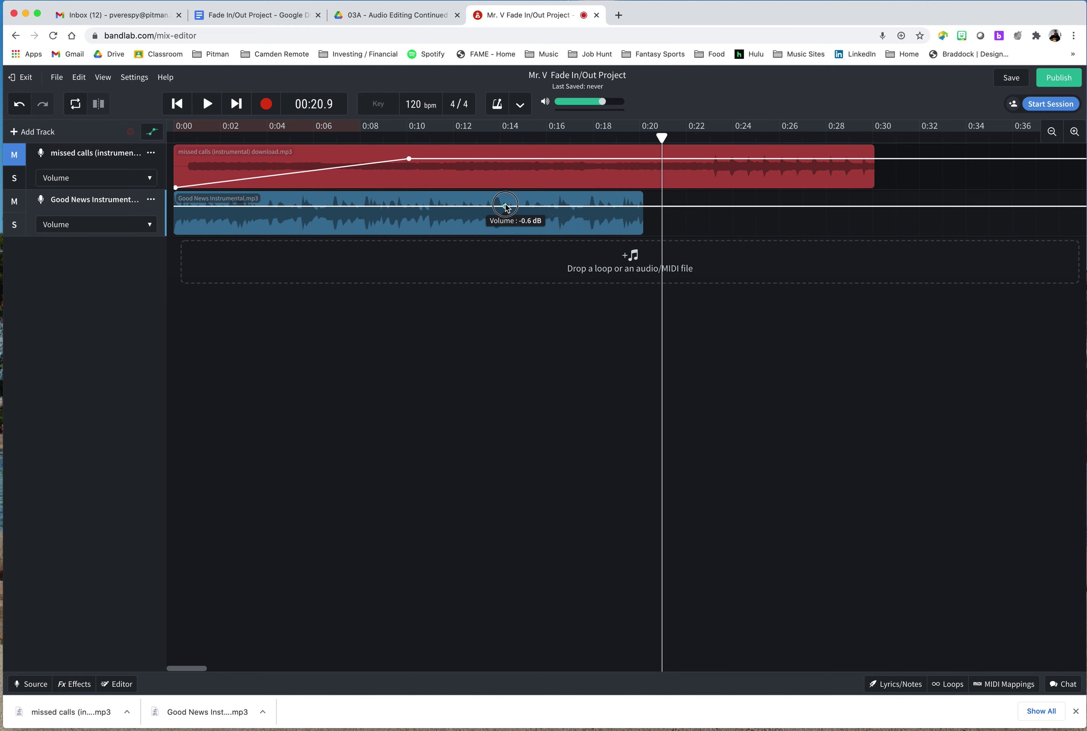
left_click_drag(502, 208, 502, 208)
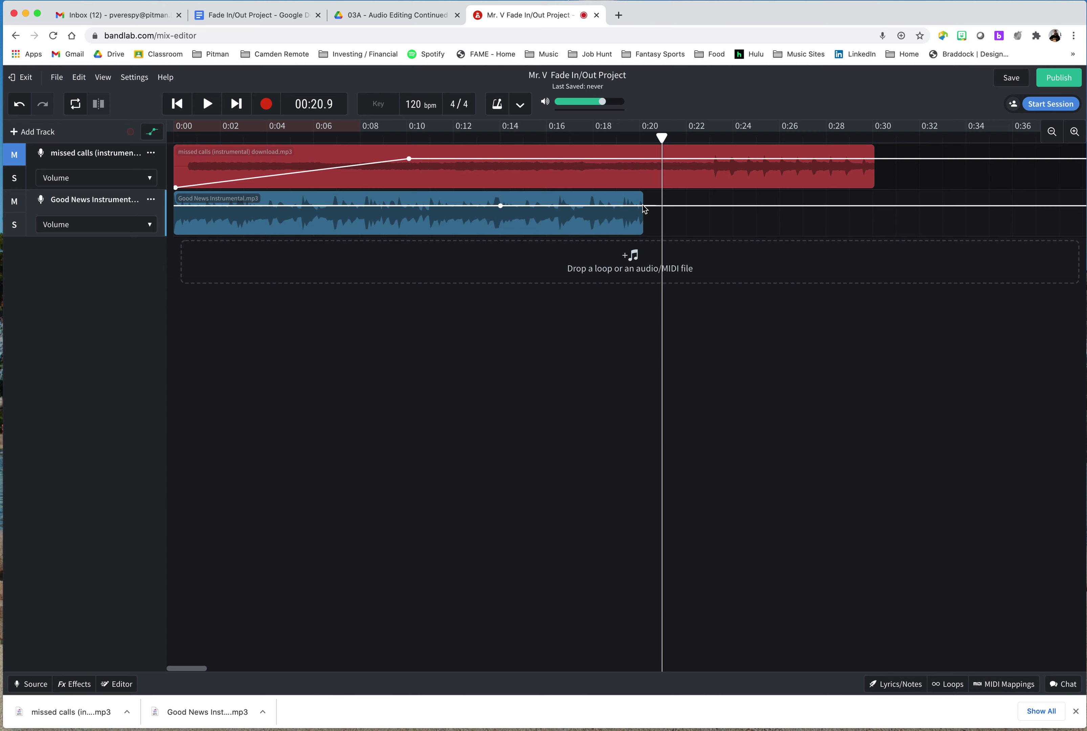
left_click_drag(644, 207, 645, 238)
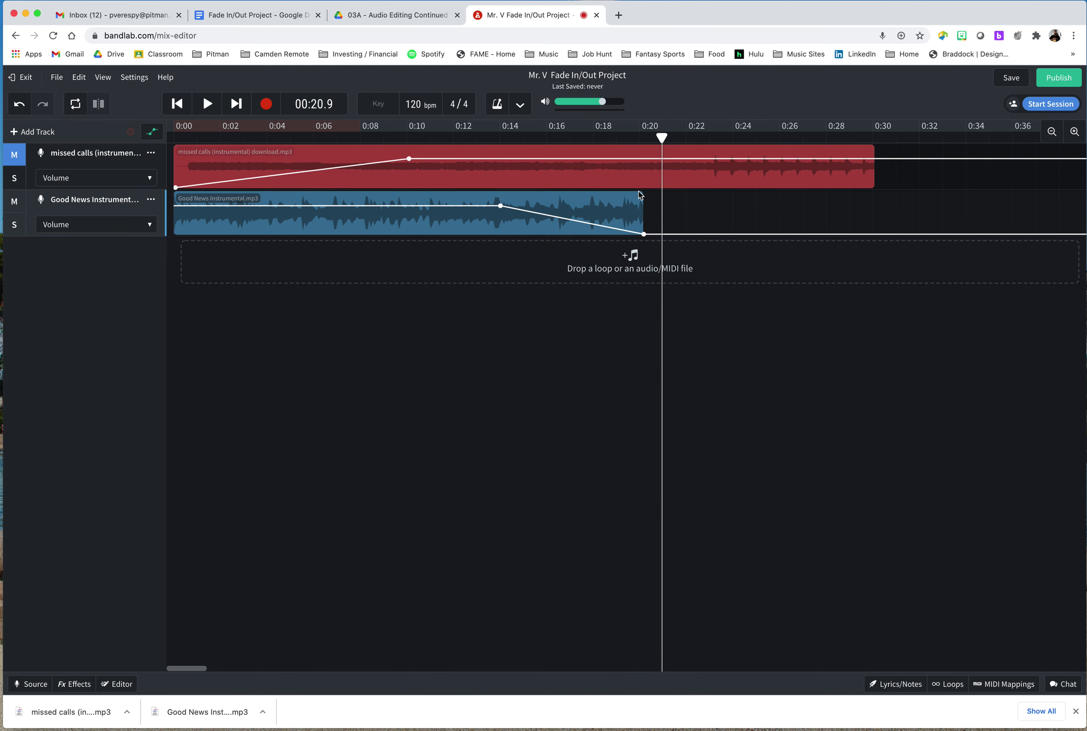
Step: Play the crossfade from the start and stop it at about 0:20.8
left_click(175, 137)
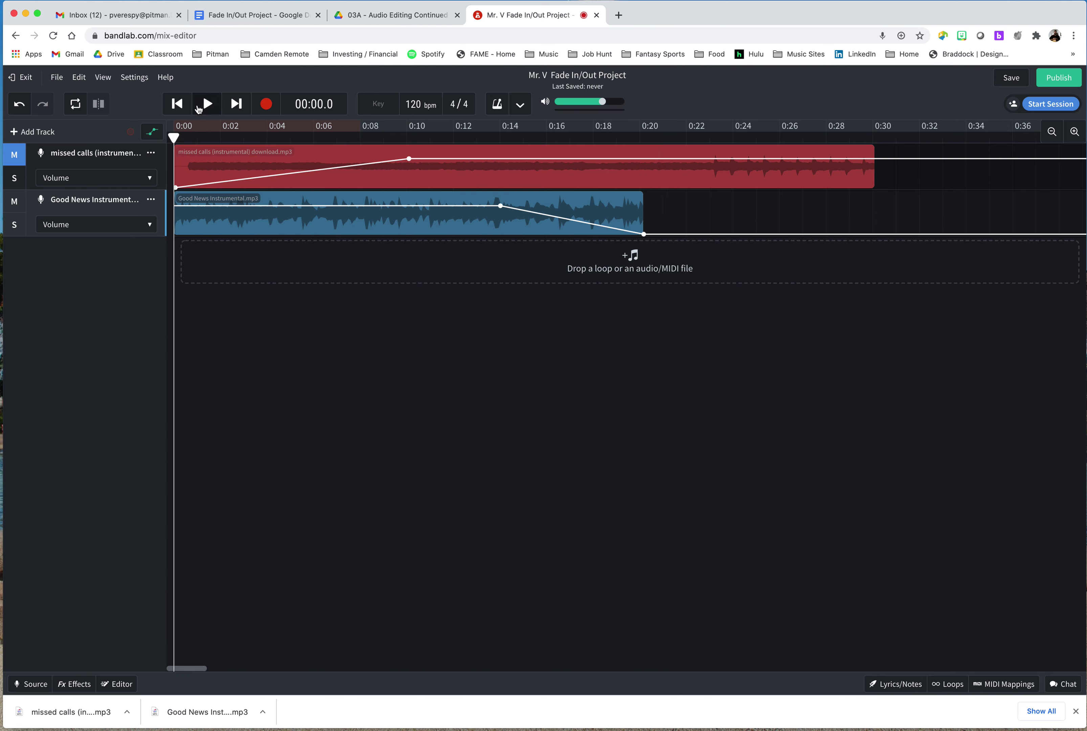
left_click(207, 105)
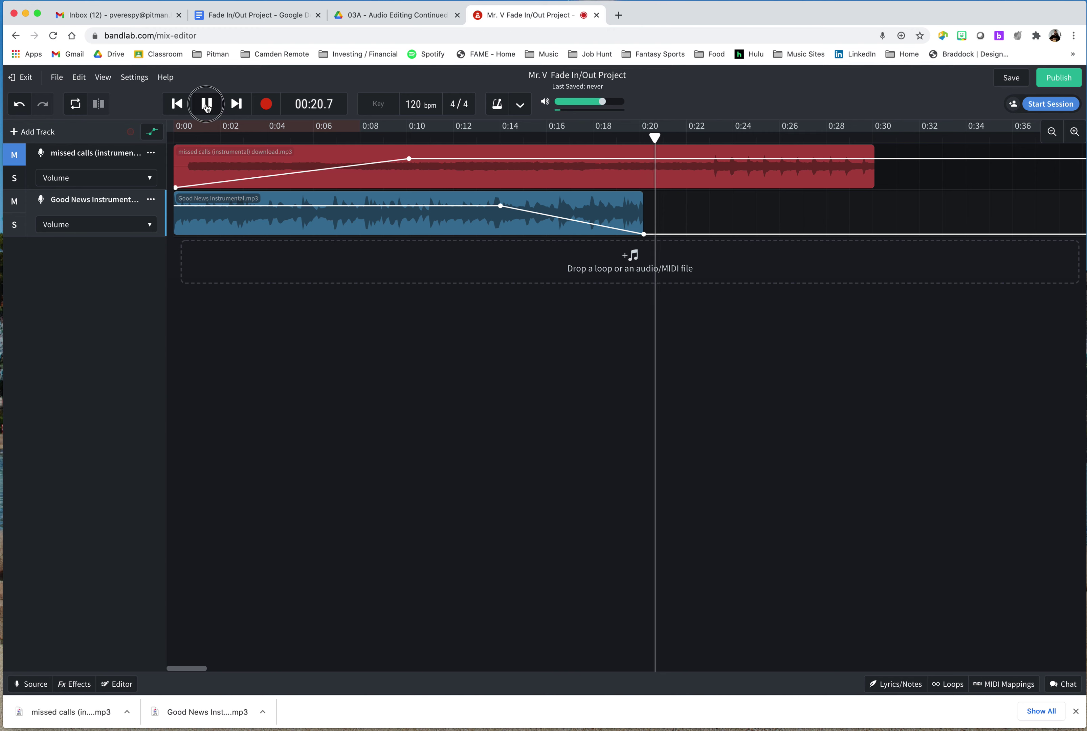
left_click(207, 104)
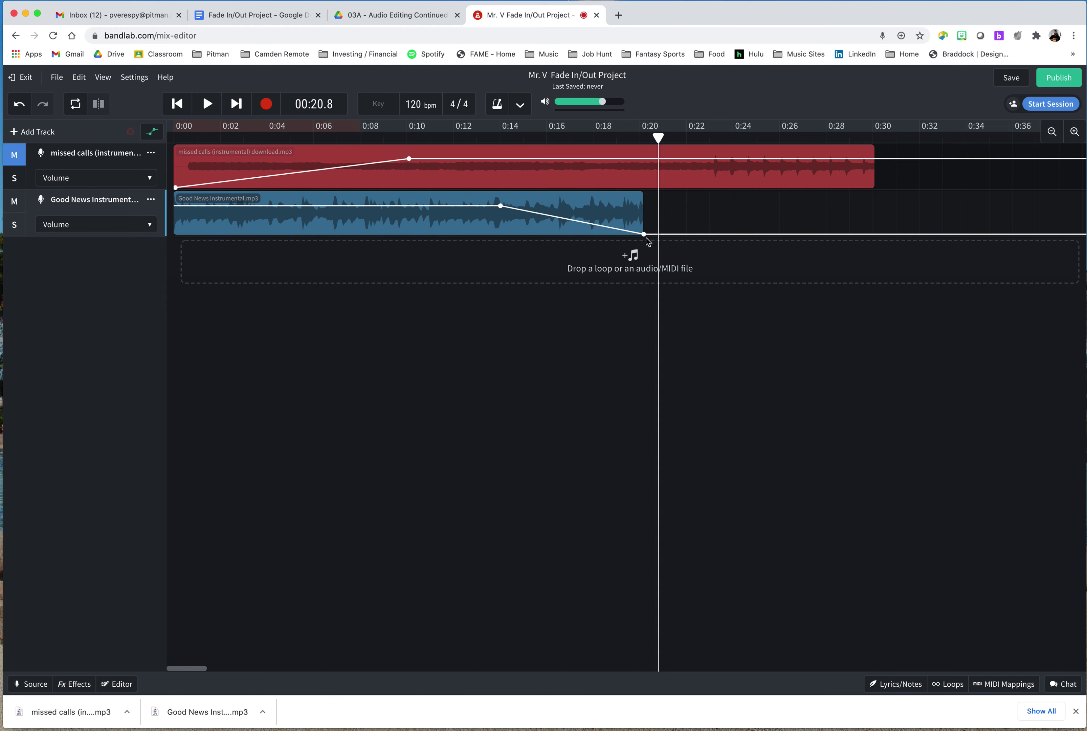
Step: Raise the Good News end point and the missed calls start point to flatten both volume lines
left_click_drag(646, 240, 645, 208)
left_click_drag(179, 182, 174, 159)
Step: Read the Track 4 / Track 5 crossfade instructions in Google Docs, then return to BandLab
left_click(278, 14)
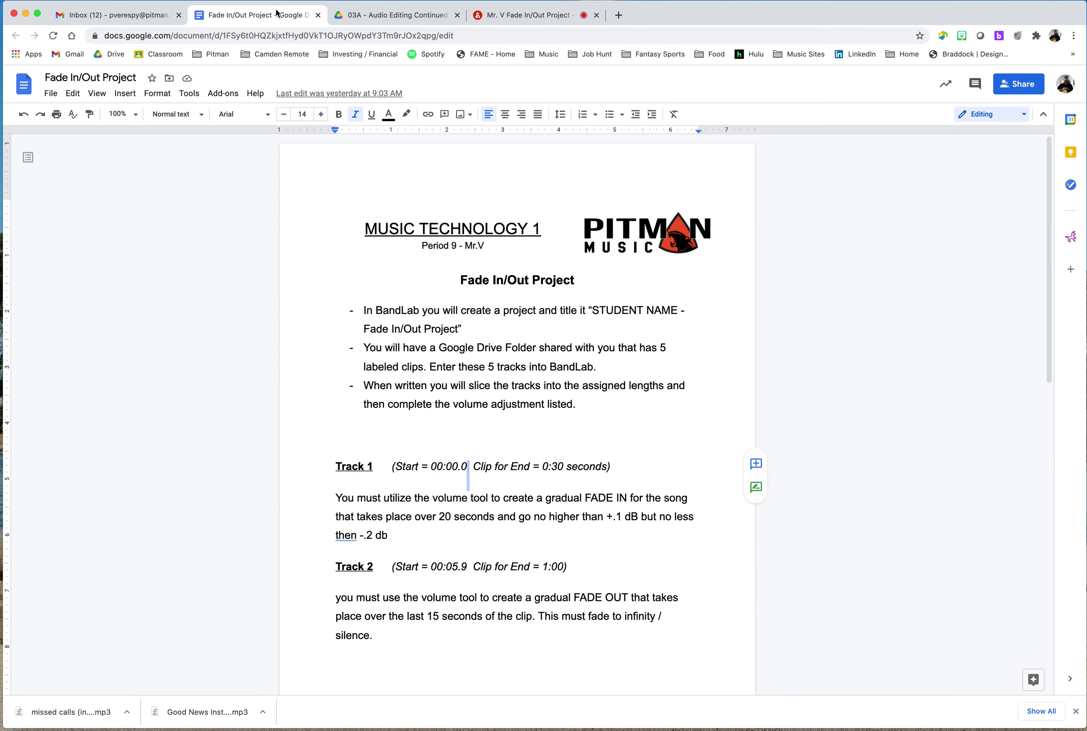
scroll(499, 521, "down", 10)
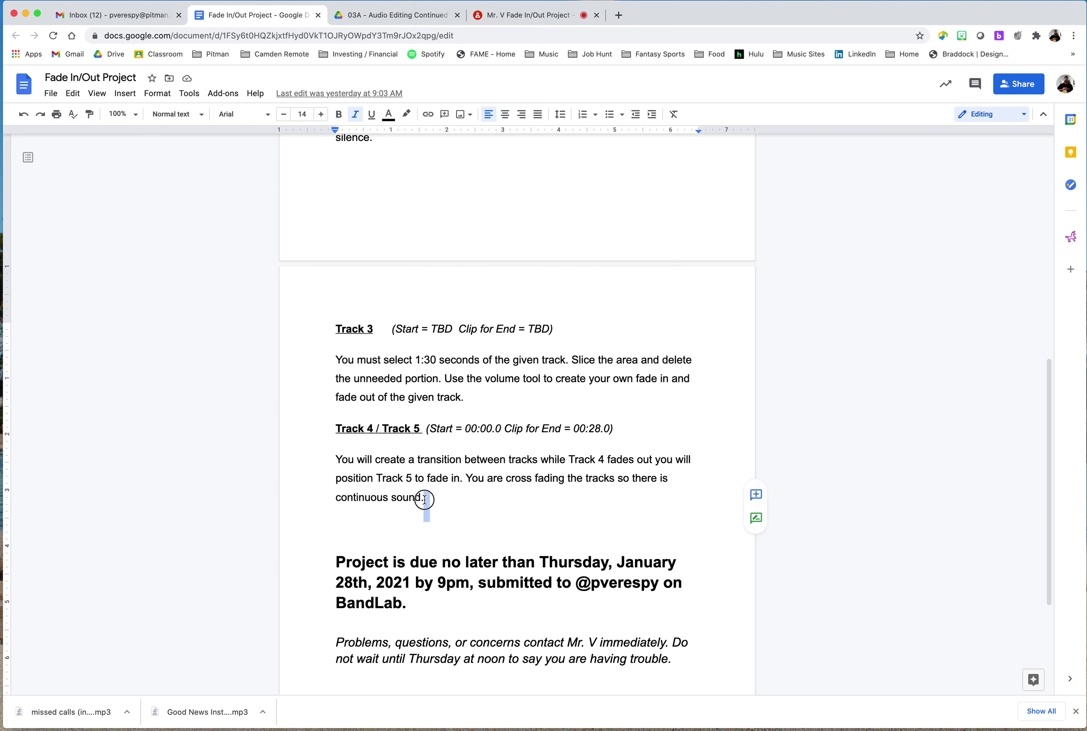
left_click_drag(412, 497, 335, 459)
double_click(521, 531)
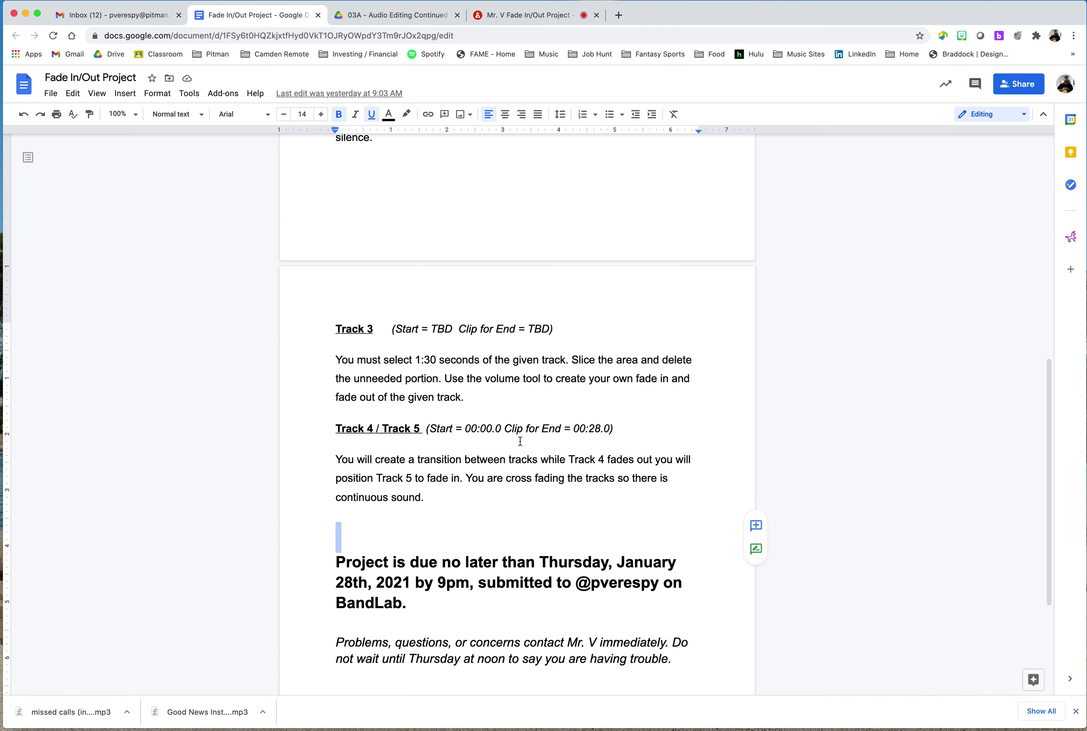
left_click(546, 19)
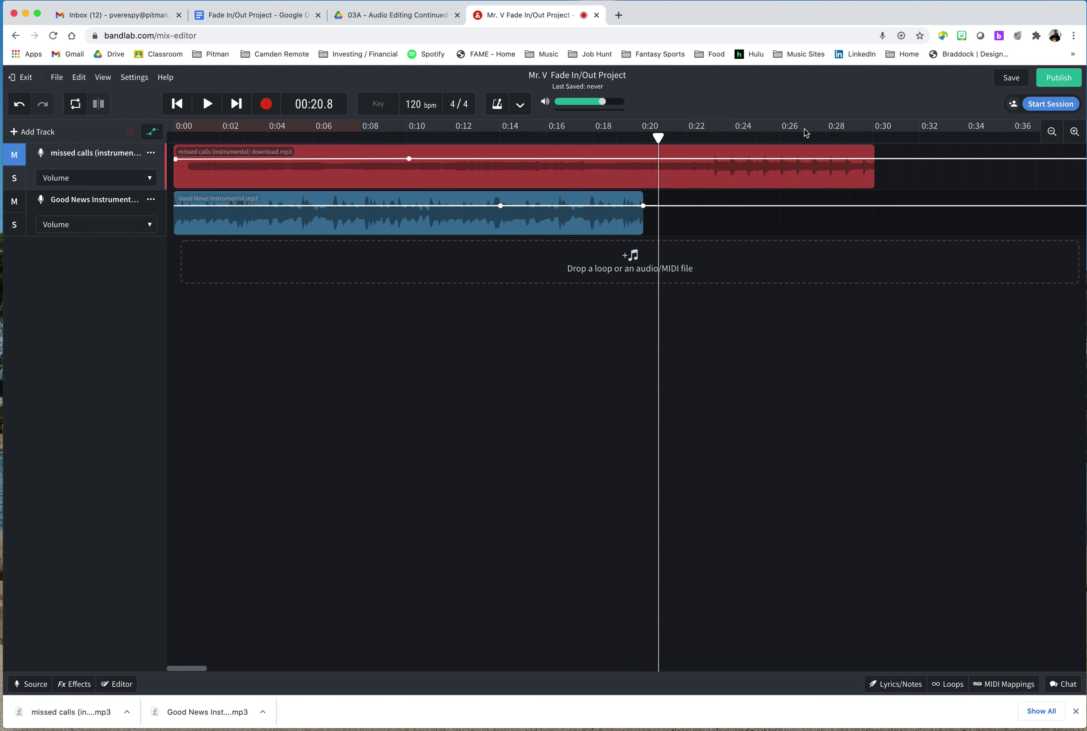
Step: Add volume points near 0:28 on missed calls and on the Good News line
left_click(828, 138)
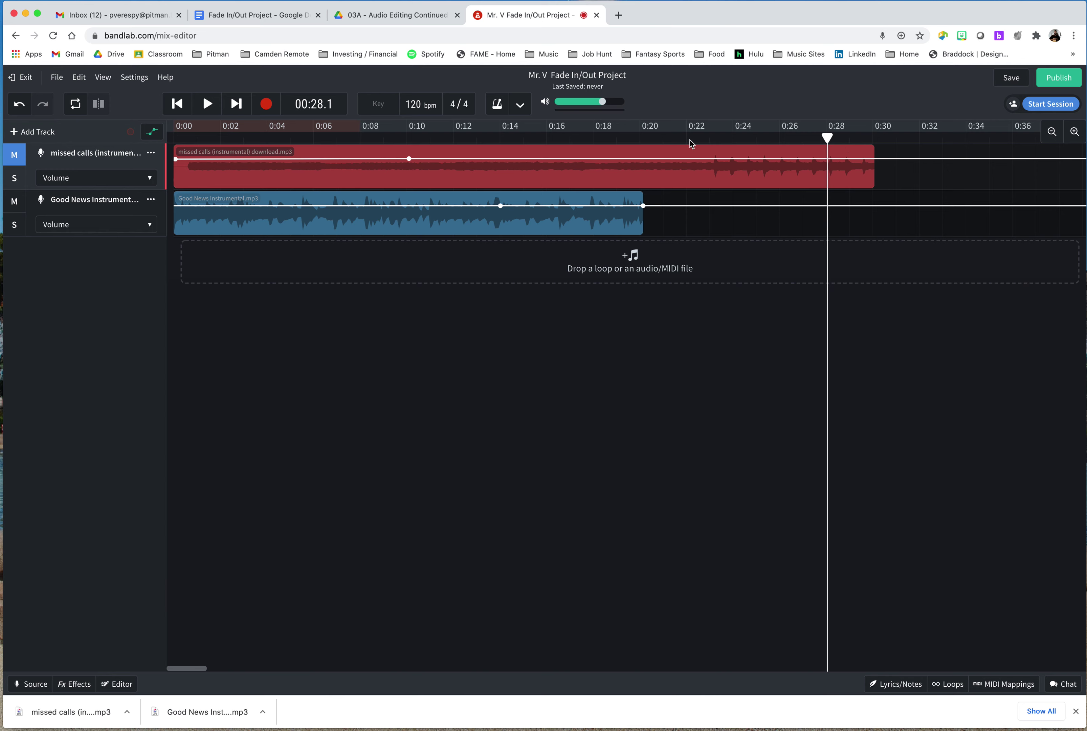
left_click_drag(873, 159, 873, 159)
left_click_drag(239, 206, 238, 206)
Step: With automation hidden, move the Good News clip to start near 0:27, leaving automation in place
left_click(152, 132)
left_click_drag(407, 219, 1032, 219)
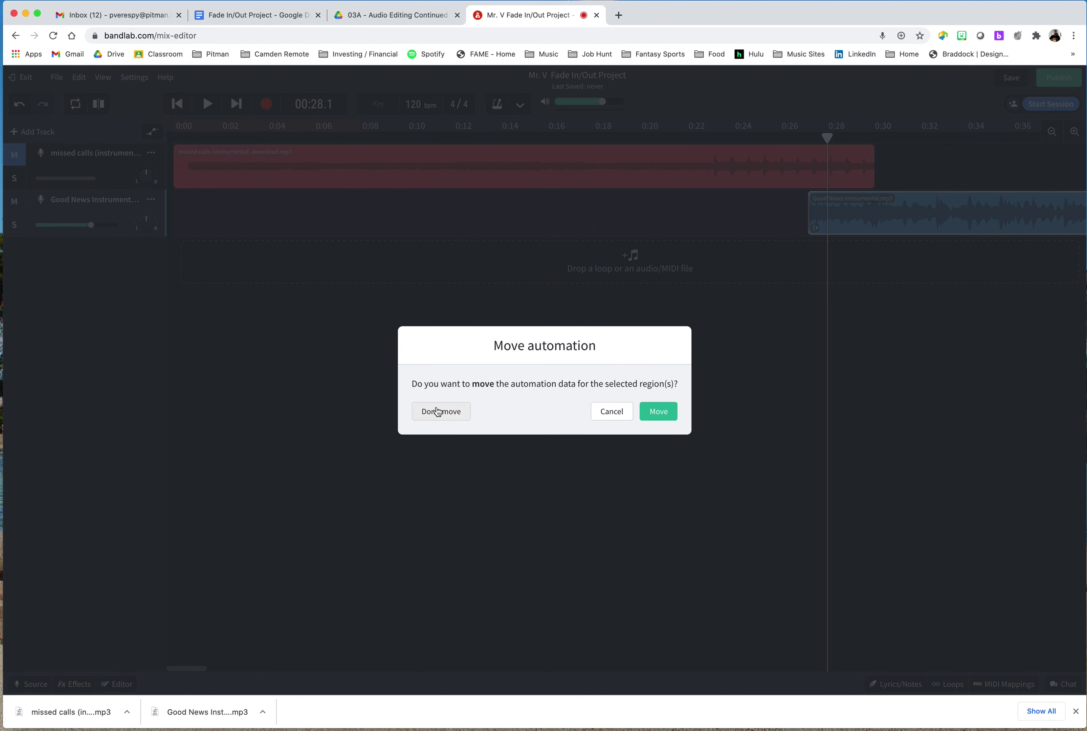
left_click(440, 412)
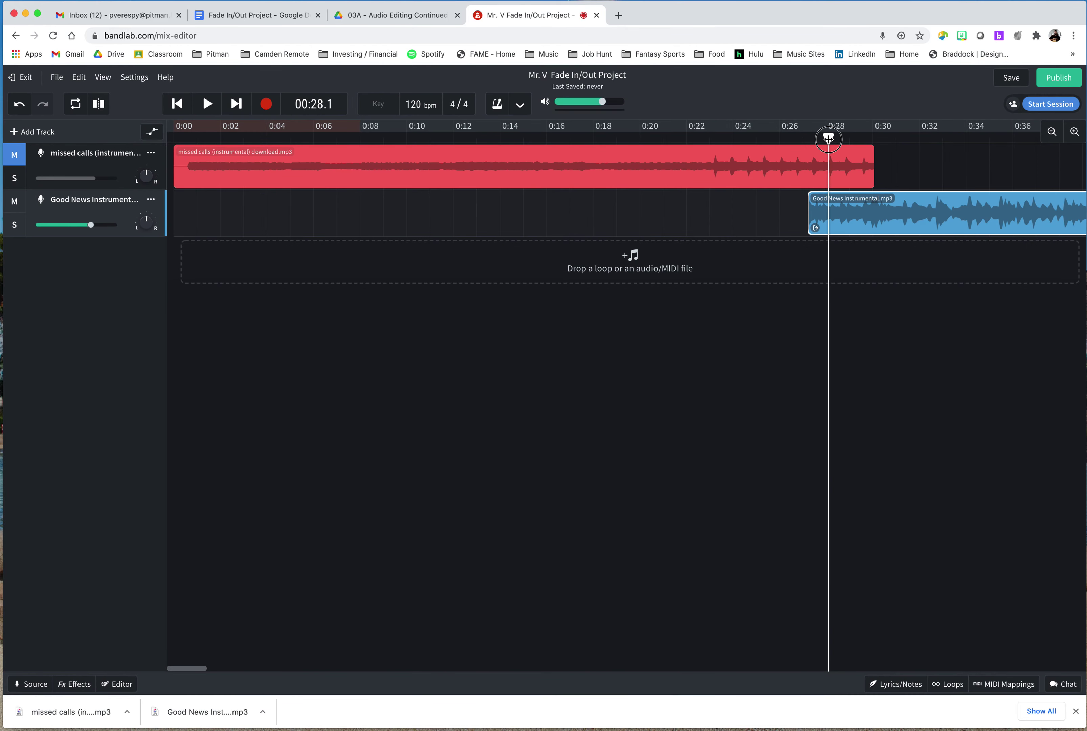
Step: Unmute missed calls and play the overlap from 0:25.6 to 0:30
left_click_drag(832, 140, 775, 136)
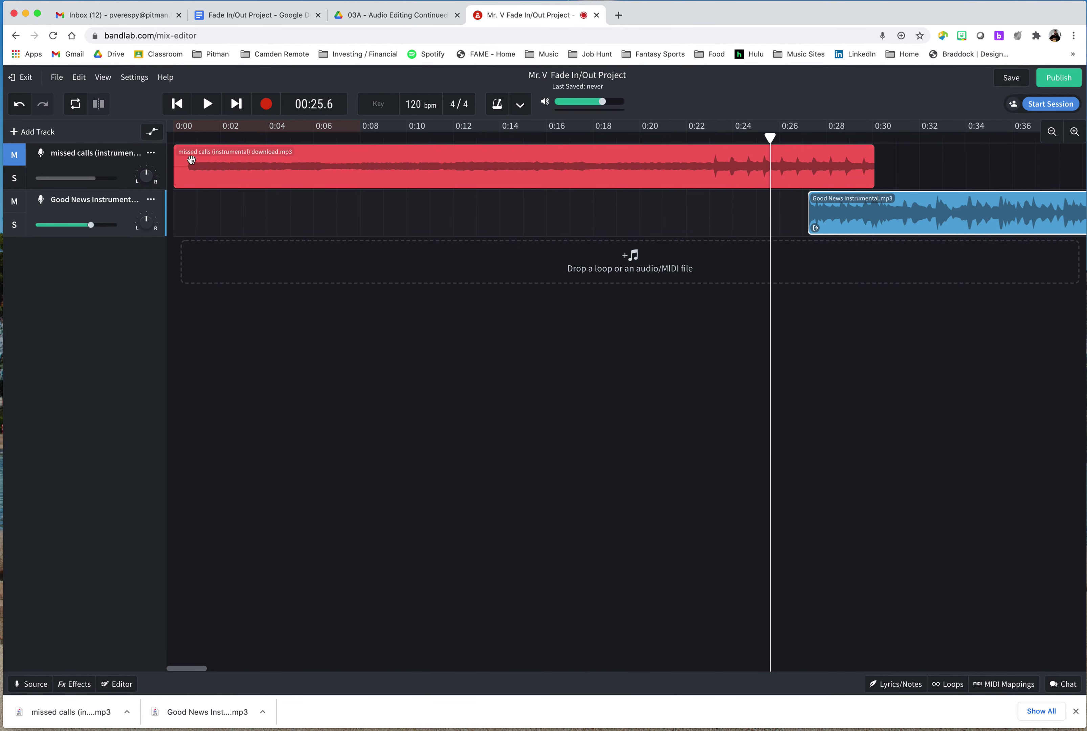
left_click(14, 155)
key("space")
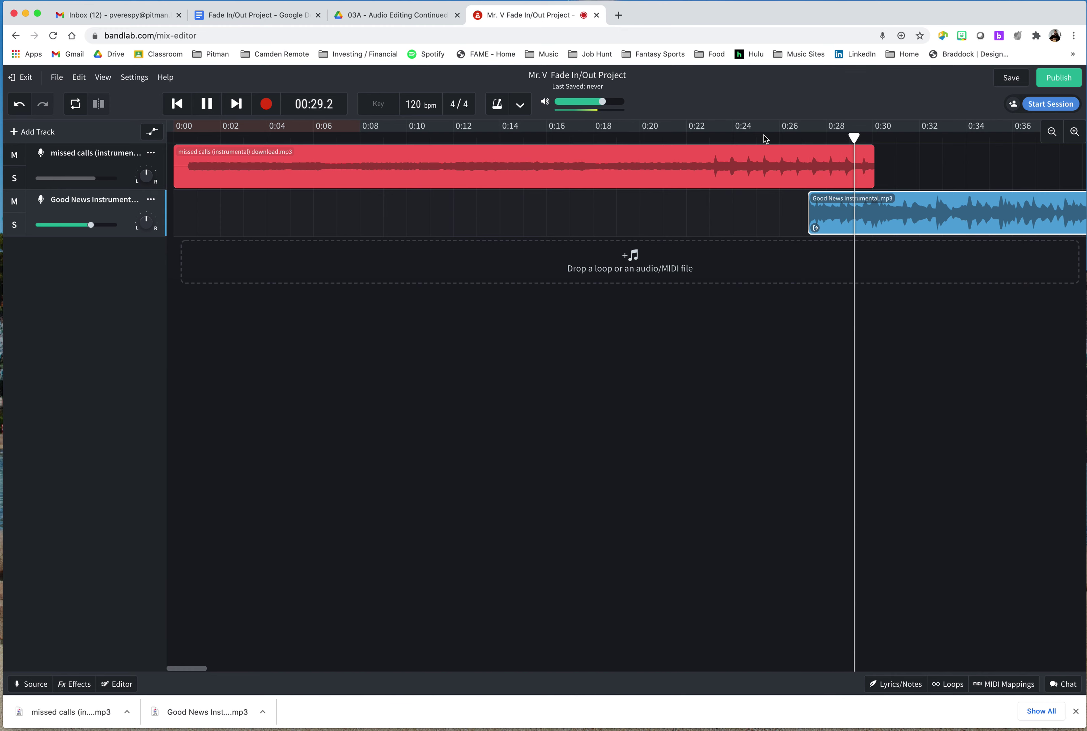
key("space")
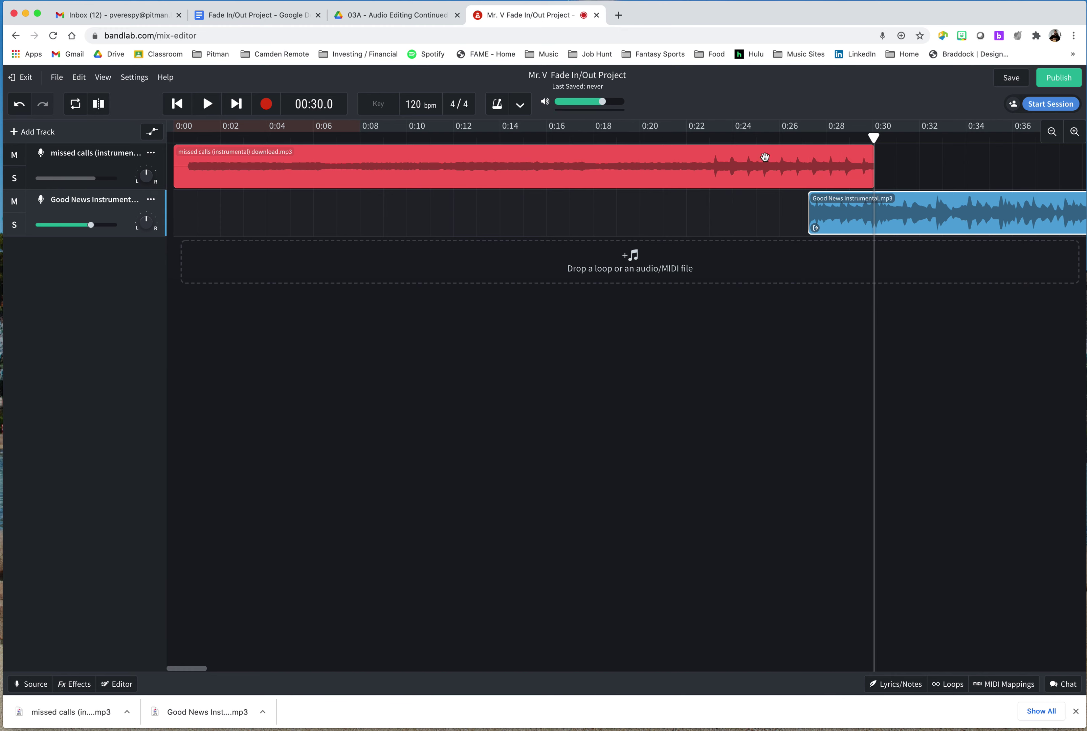
Step: Move the Good News clip to start at 0:30, right where missed calls ends
scroll(540, 601, "right", 10)
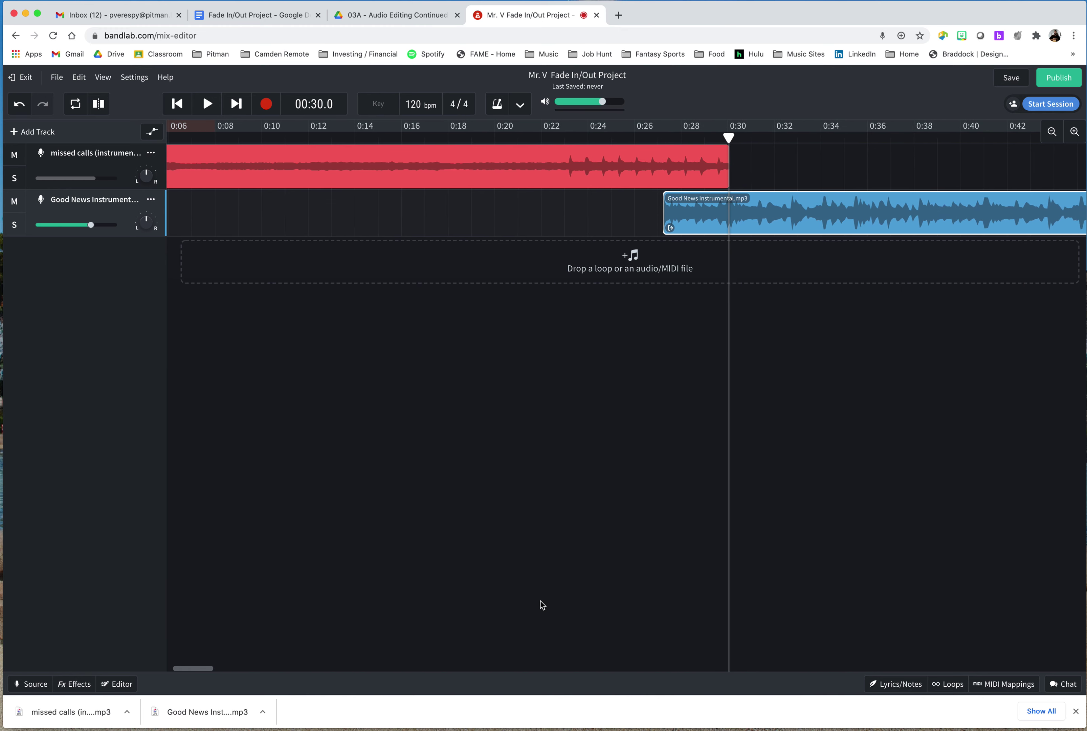
scroll(540, 601, "right", 4)
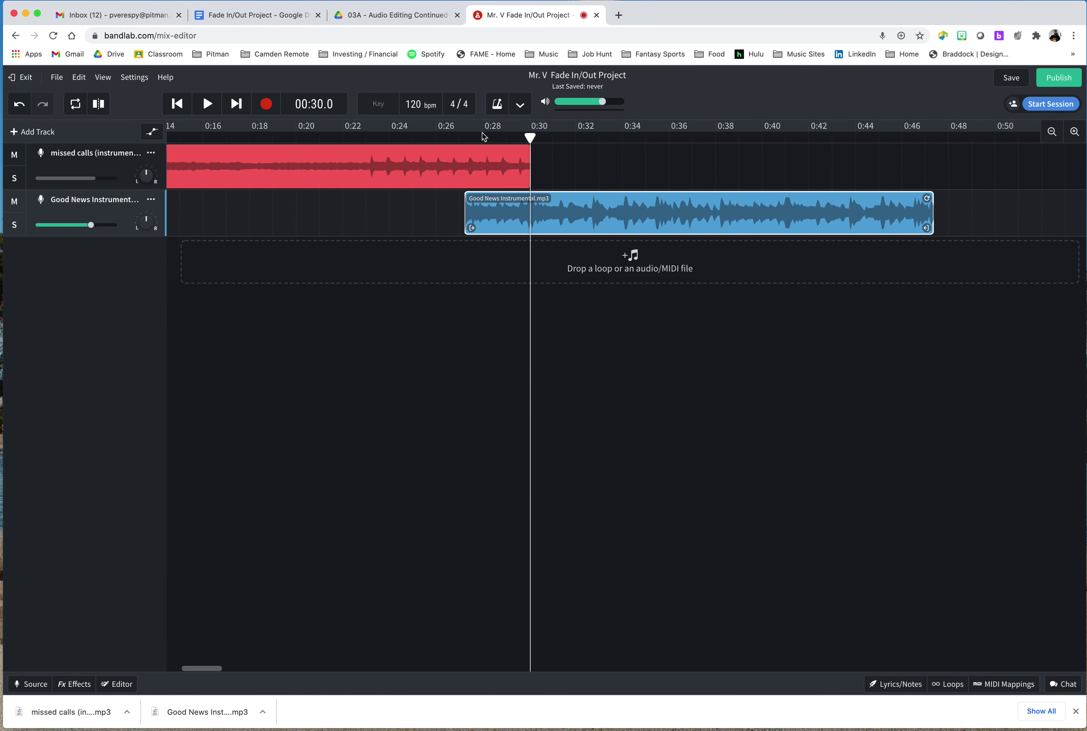
left_click_drag(551, 215, 615, 210)
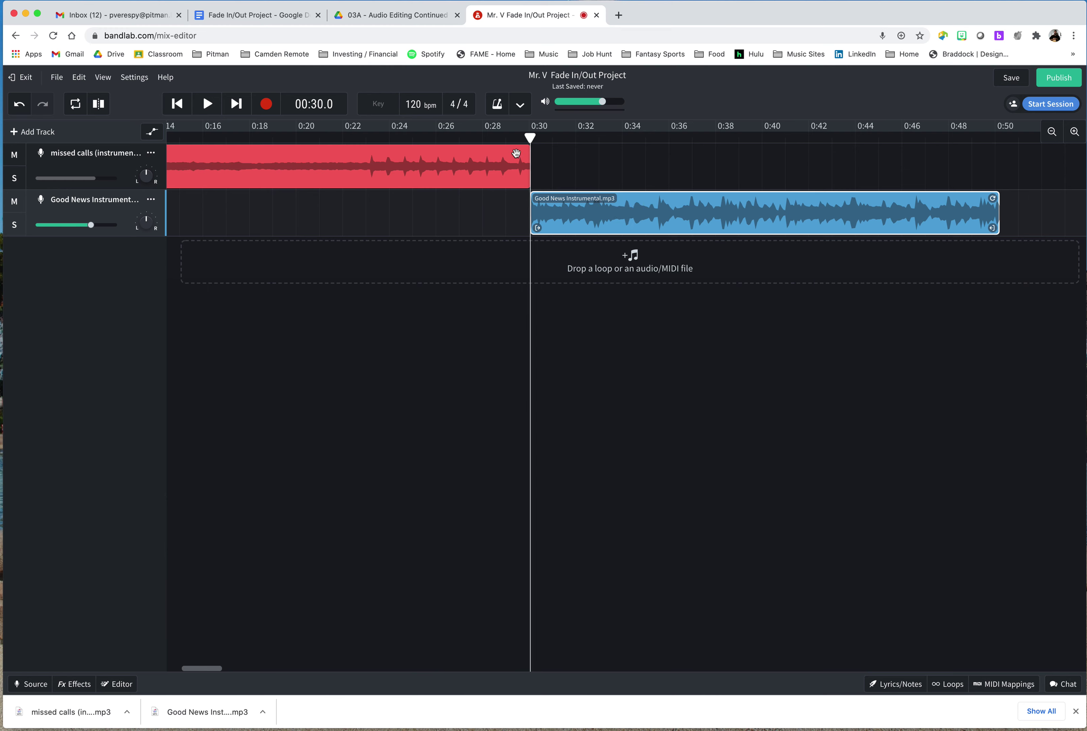
Step: Preview the join from about 0:22, stopping playback at 0:32.5
left_click(340, 136)
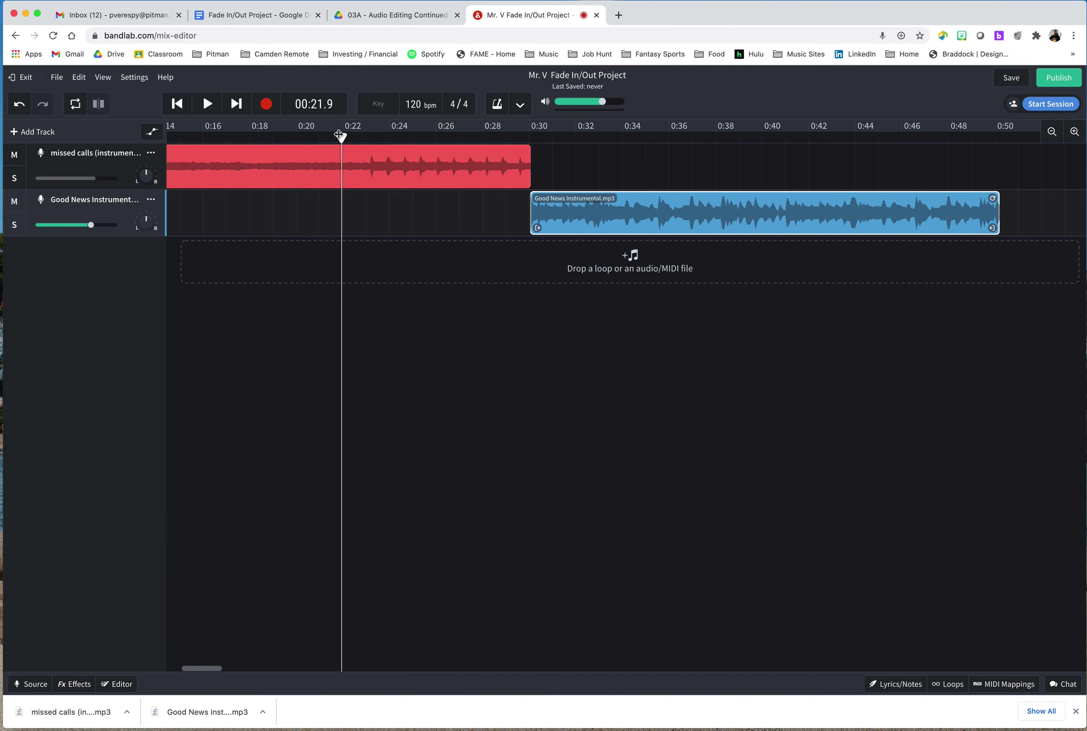
key("space")
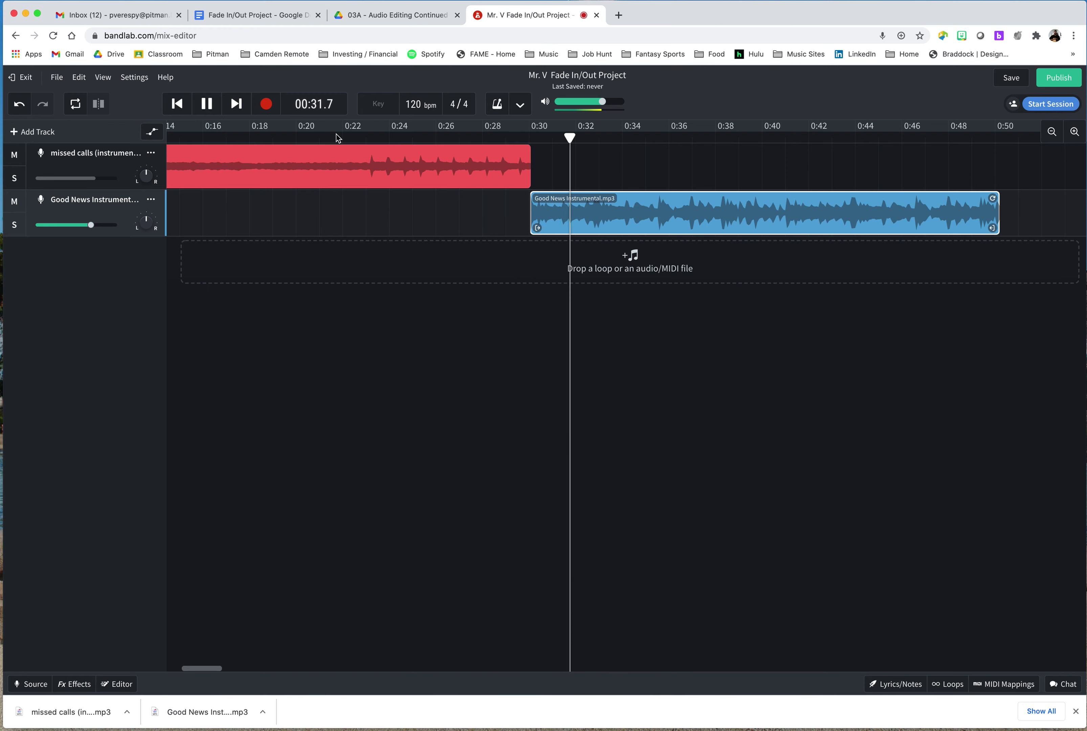
key("space")
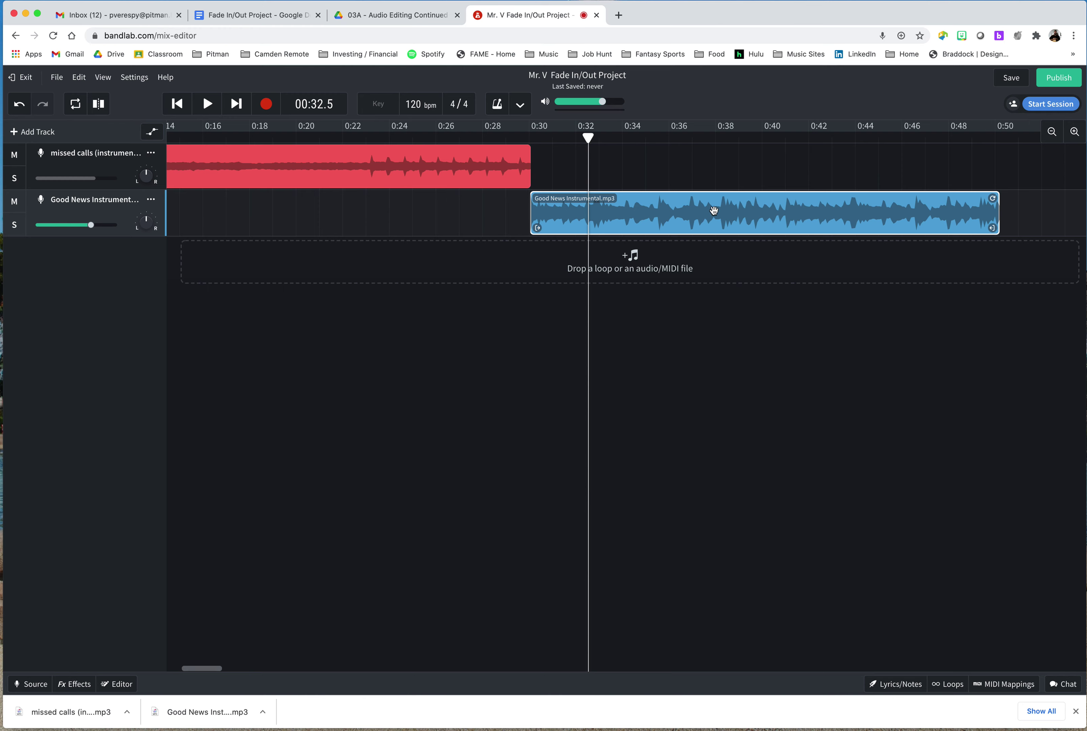
Step: Slide Good News left to start around 0:25.5, overlapping missed calls' last 4.5 seconds
left_click_drag(700, 201, 607, 202)
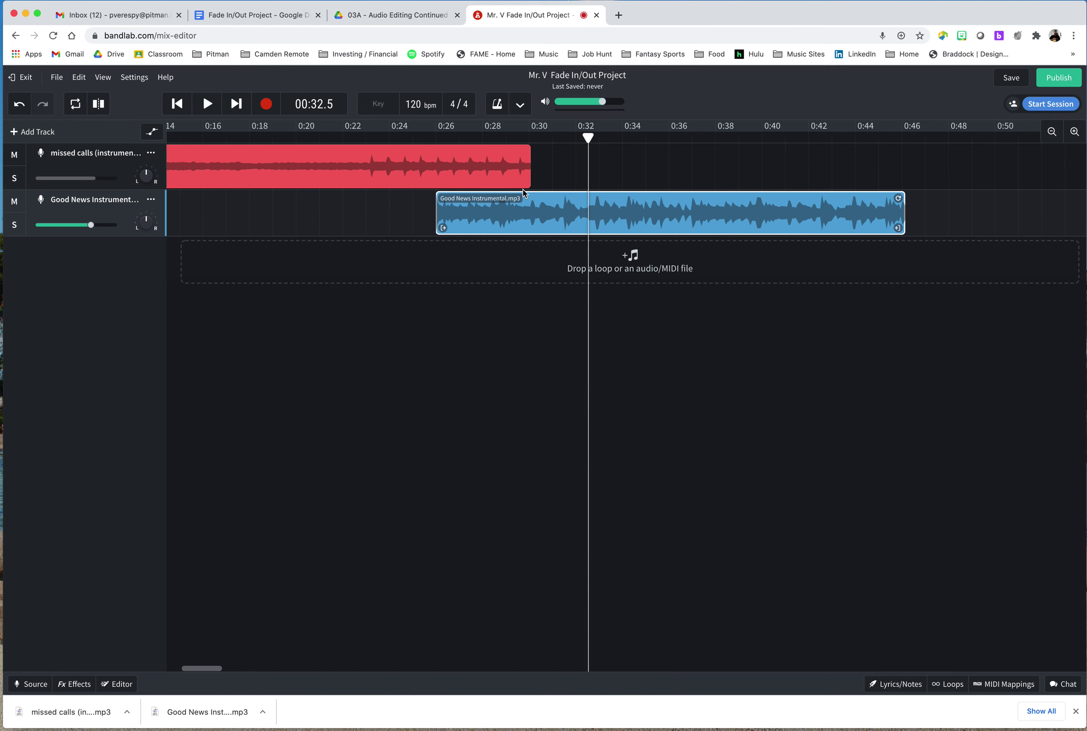
Step: Fade missed calls to silence from about 0:22 to 0:30, and put Good News' silent point at 0:25.5
left_click(154, 134)
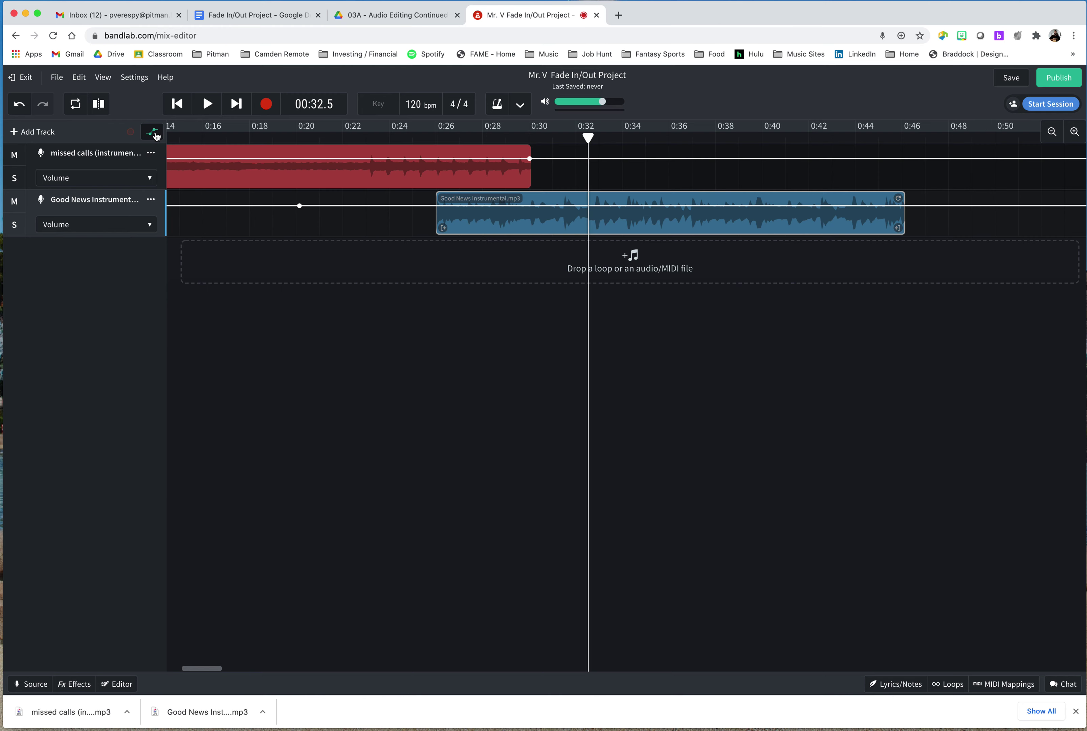
left_click(342, 158)
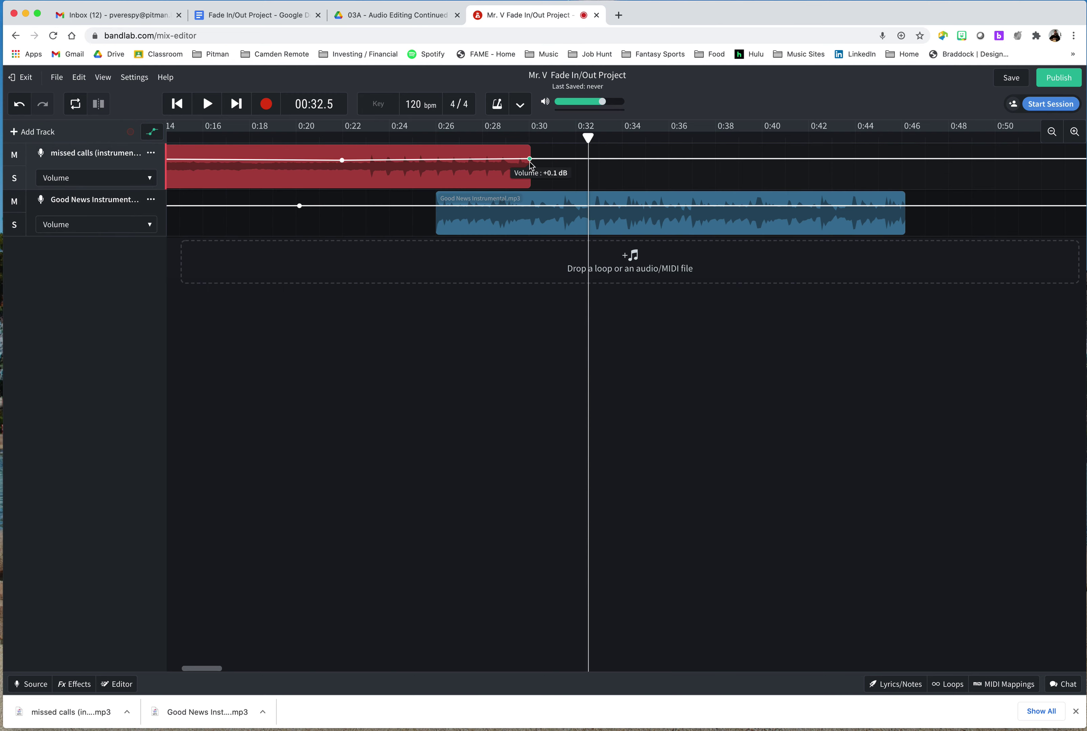
left_click_drag(531, 164, 532, 192)
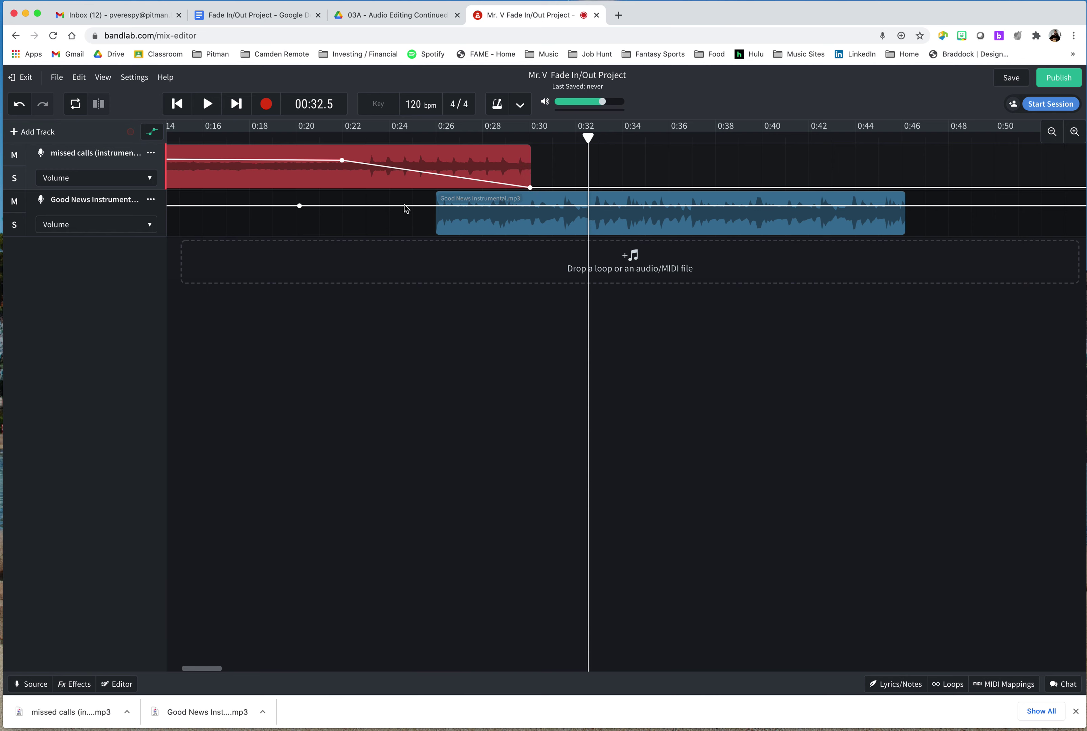
left_click_drag(300, 208, 435, 236)
Step: Keep Good News at -Inf until about 0:28, then bring it to full volume by 0:30
scroll(265, 236, "left", 5)
left_click_drag(501, 206, 503, 234)
left_click_drag(236, 210, 233, 235)
scroll(528, 234, "right", 6)
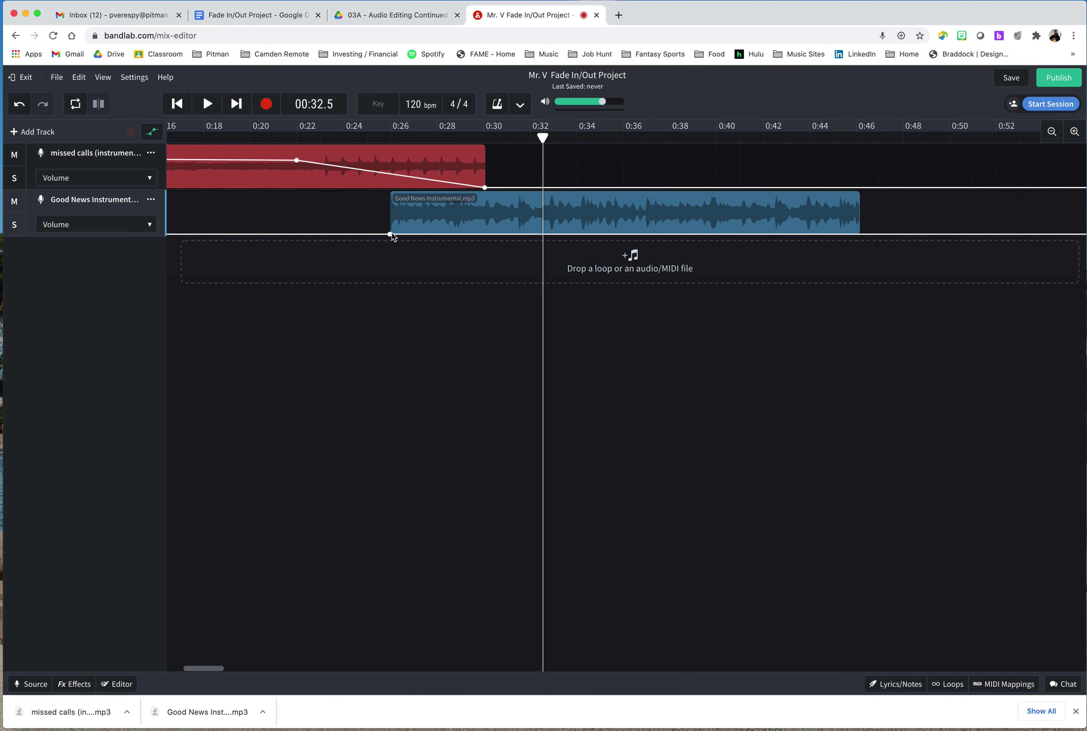
left_click_drag(391, 236, 484, 205)
left_click(485, 209)
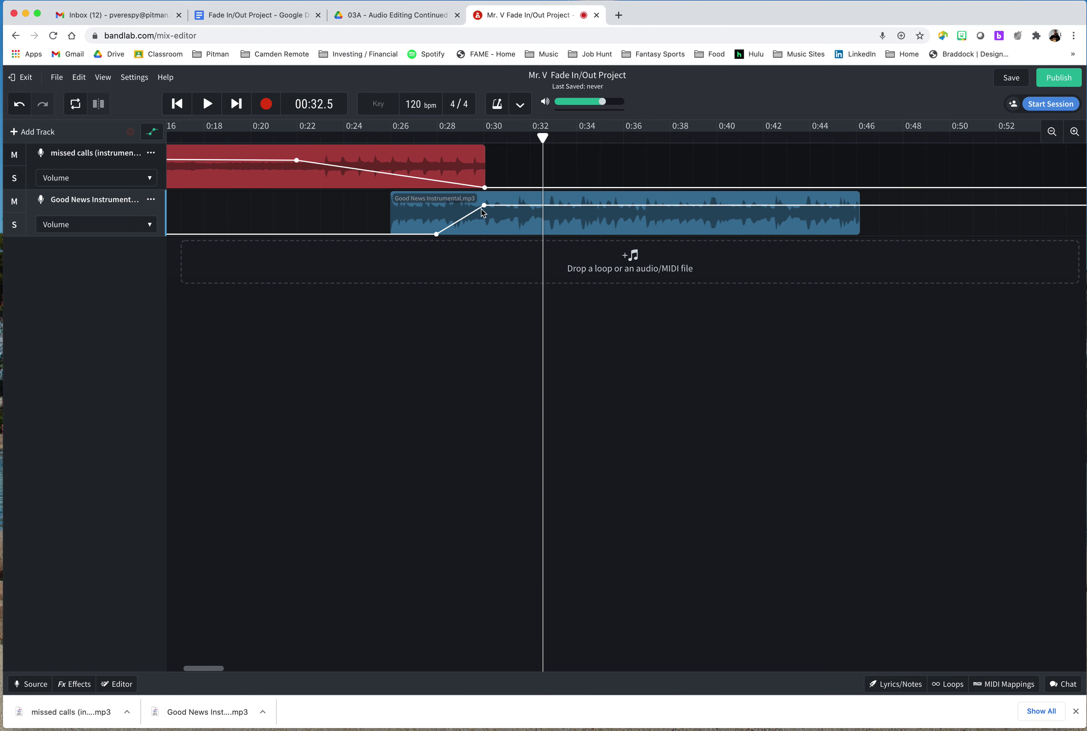
left_click(285, 139)
left_click(296, 137)
left_click(285, 137)
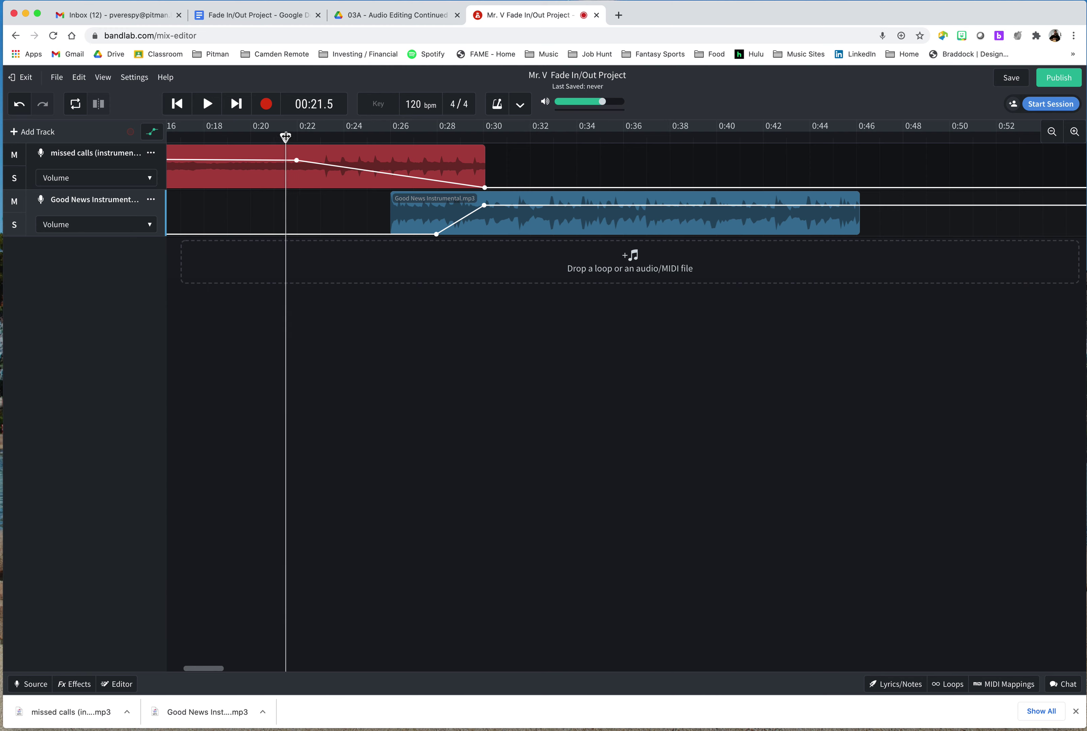
key("space")
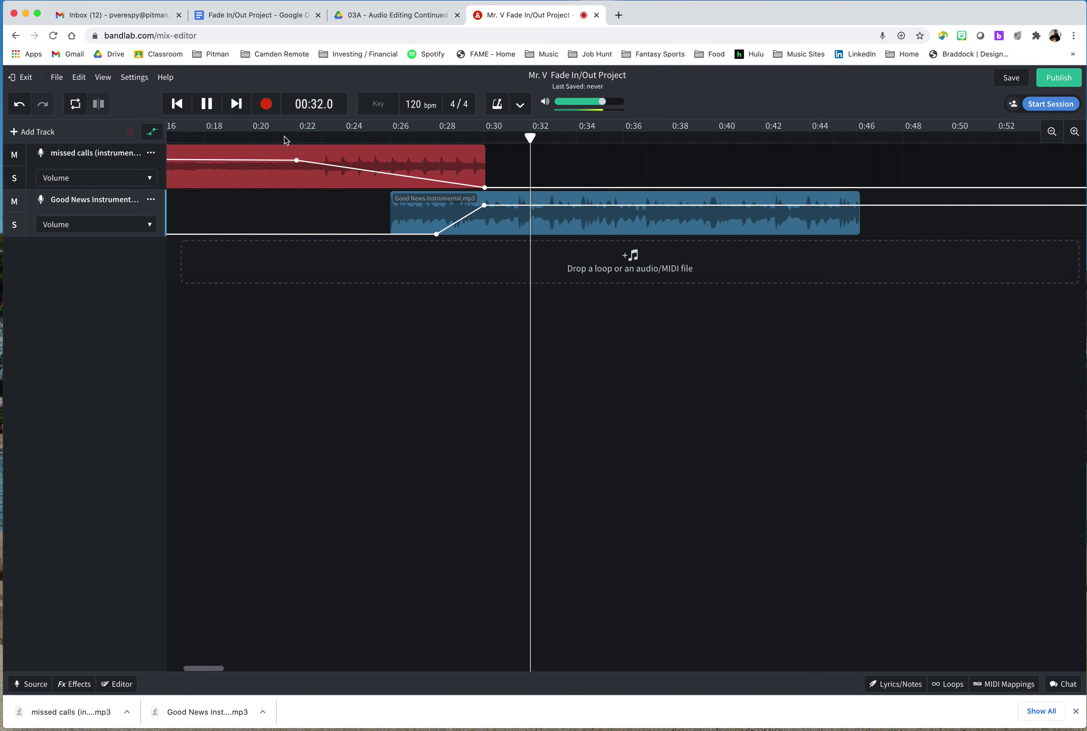
key("space")
Step: Delay the missed calls fade-out start to about 0:27 and preview playback from 0:26
mouse_move(297, 161)
left_click_drag(297, 162, 429, 162)
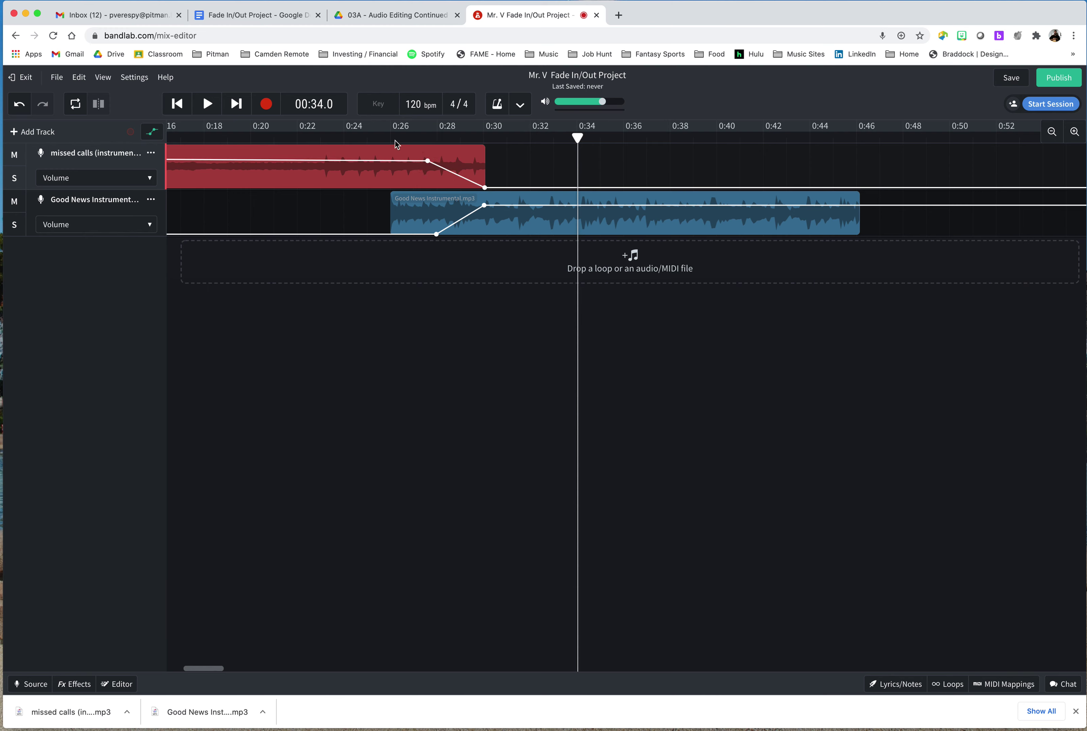
left_click(407, 138)
key("space")
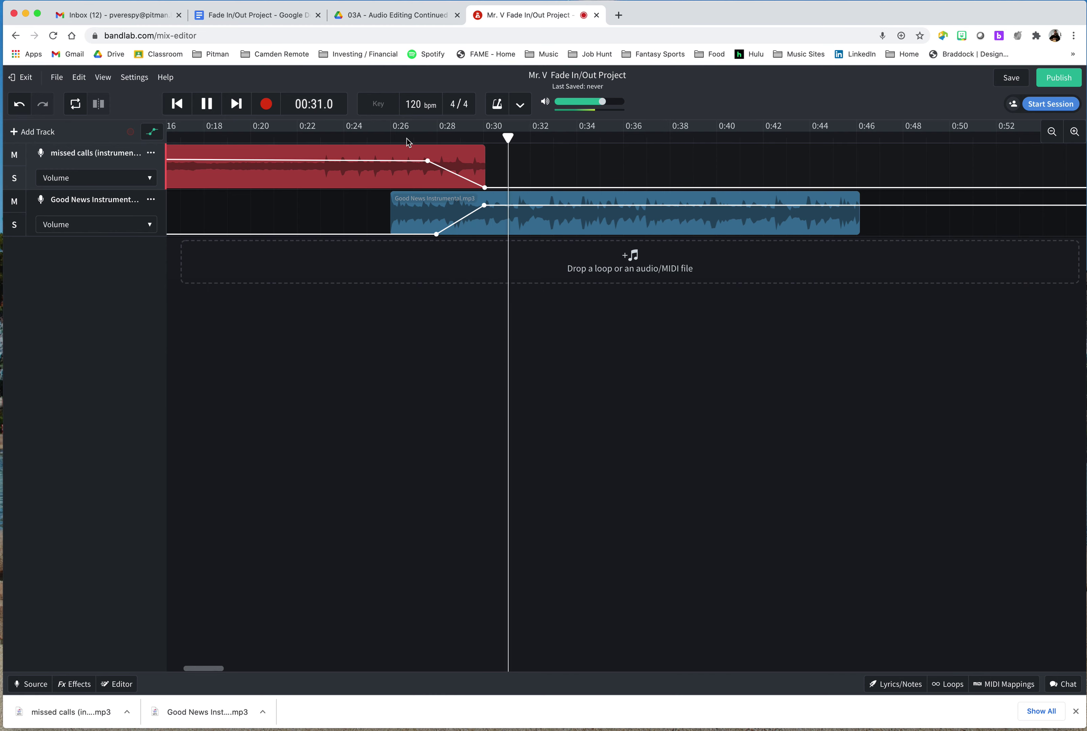
key("space")
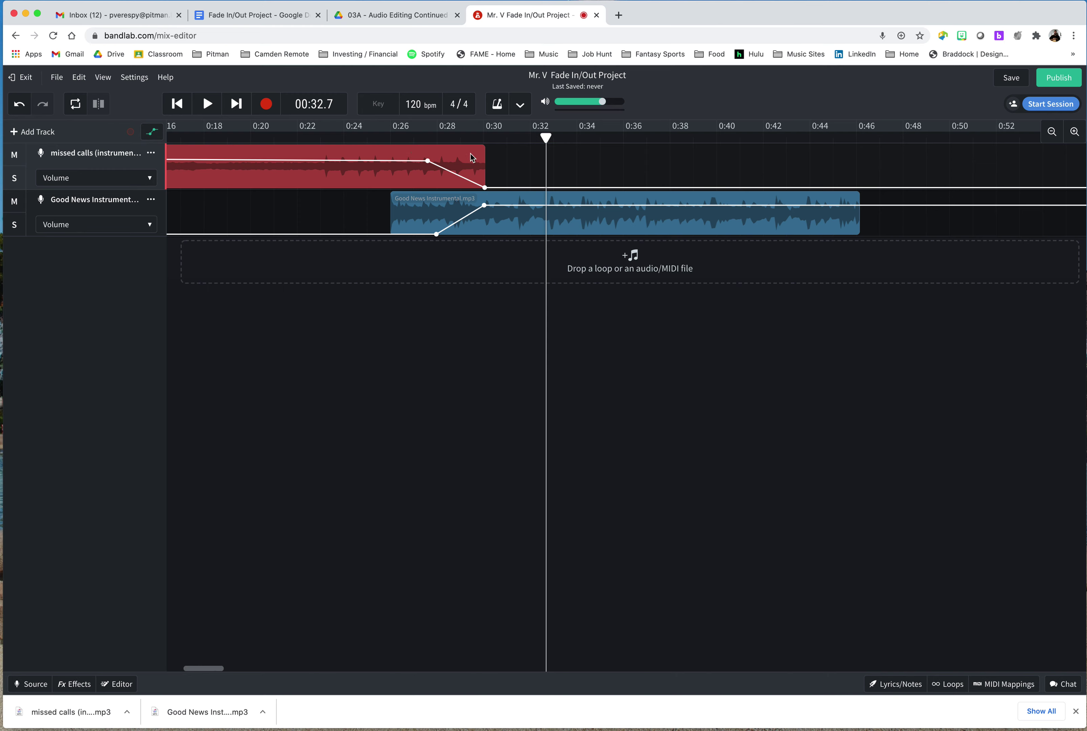
Step: Start the missed calls fade-out near 0:24 and push the Good News fade-in start later
mouse_move(428, 162)
left_click_drag(428, 162, 278, 160)
left_click_drag(435, 234, 468, 233)
left_click_drag(277, 160, 345, 159)
Step: Play the revised crossfade from about 0:23 and stop it
left_click(336, 138)
key("space")
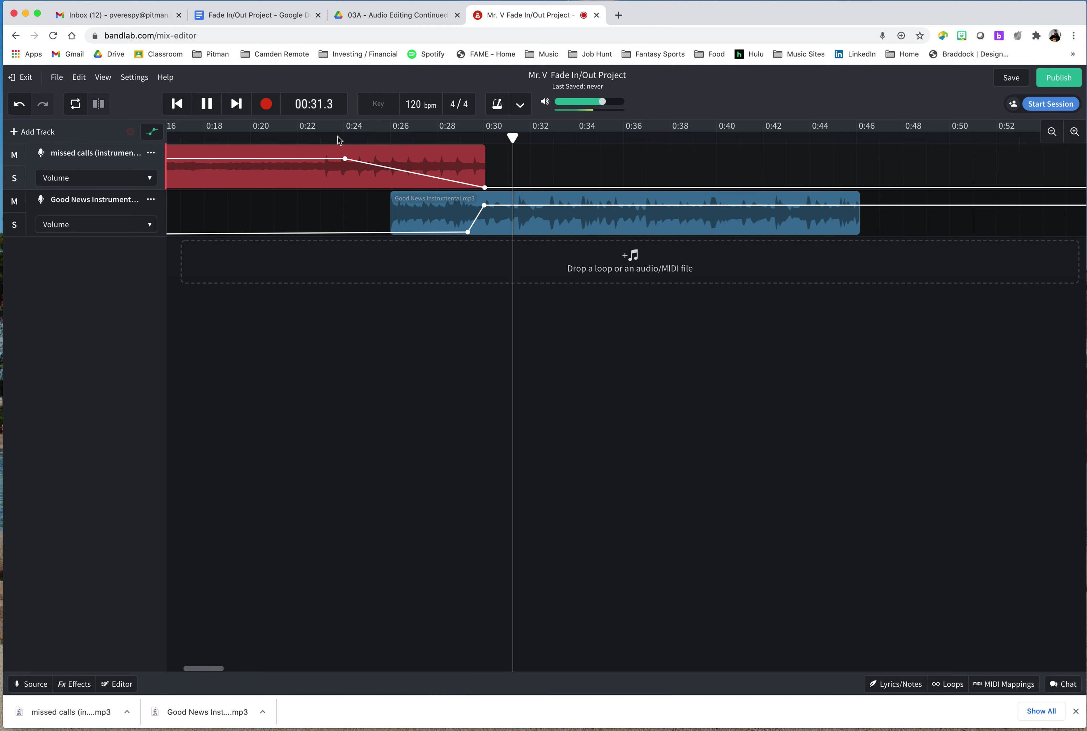
key("space")
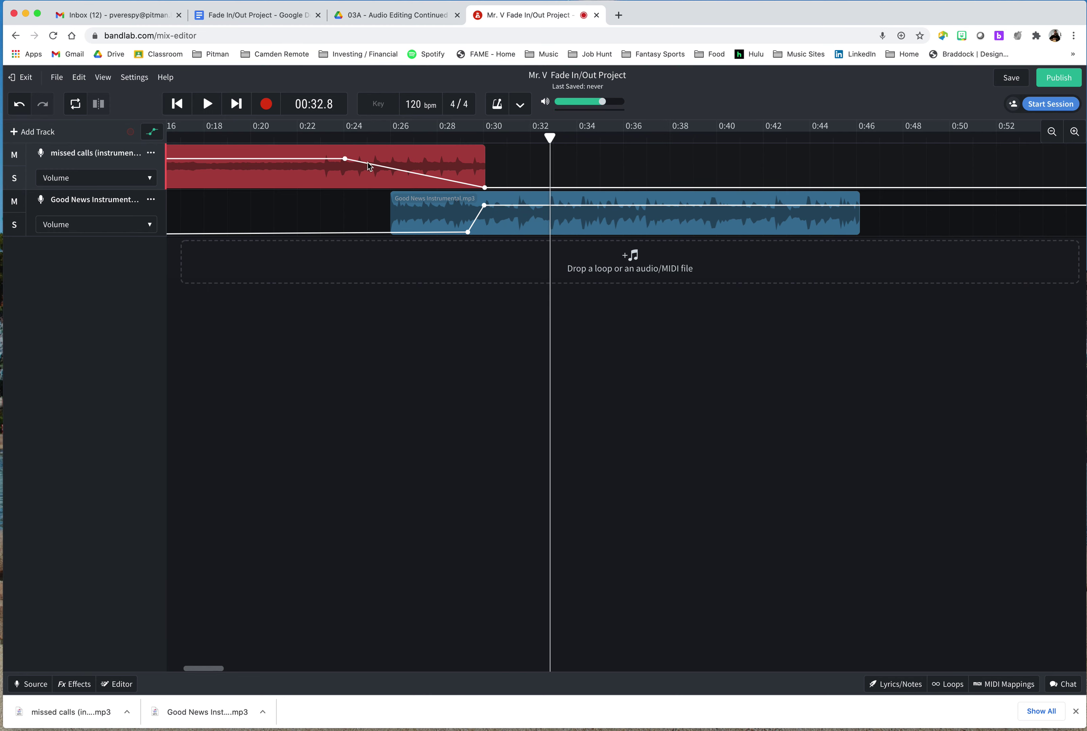